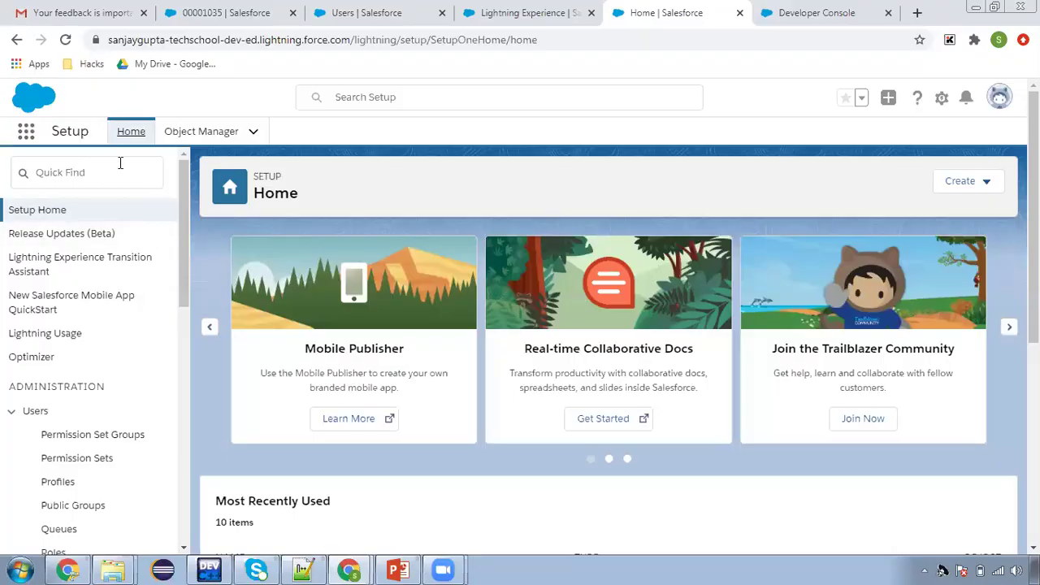
Find Permission Sets in Setup and view the Case Permissions permission set
text(perm)
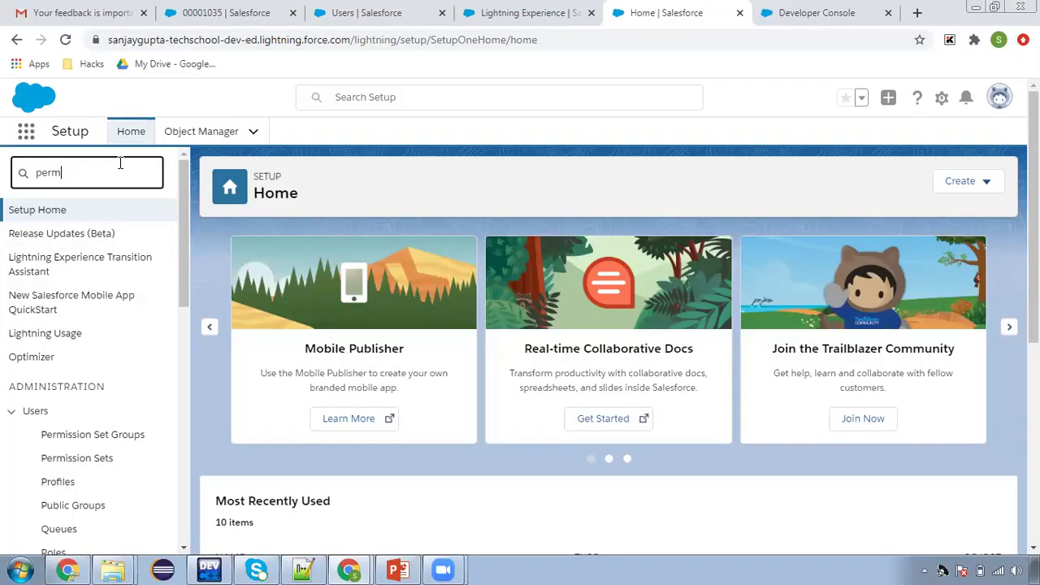
text(ission)
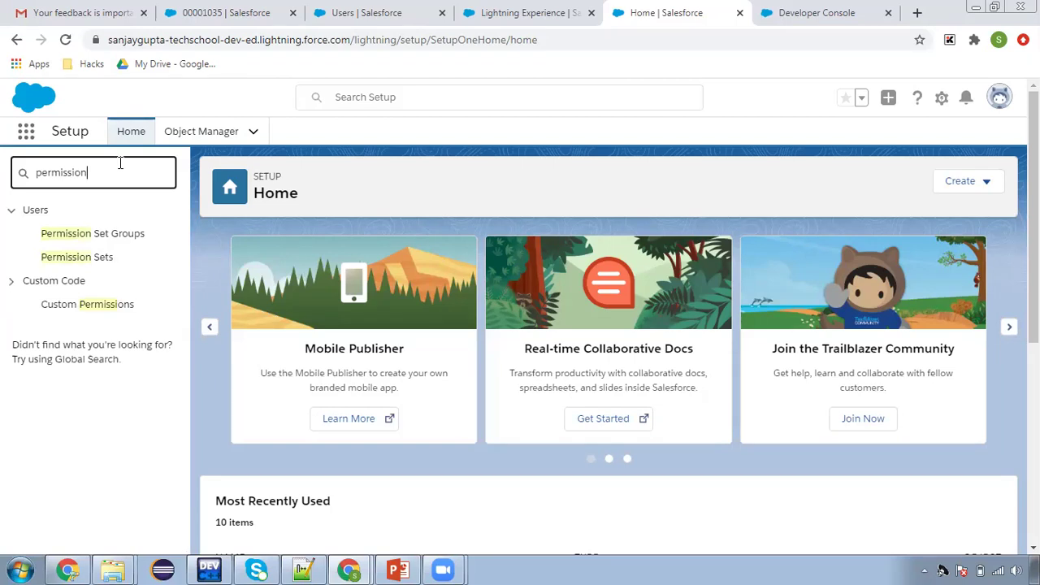
click(81, 257)
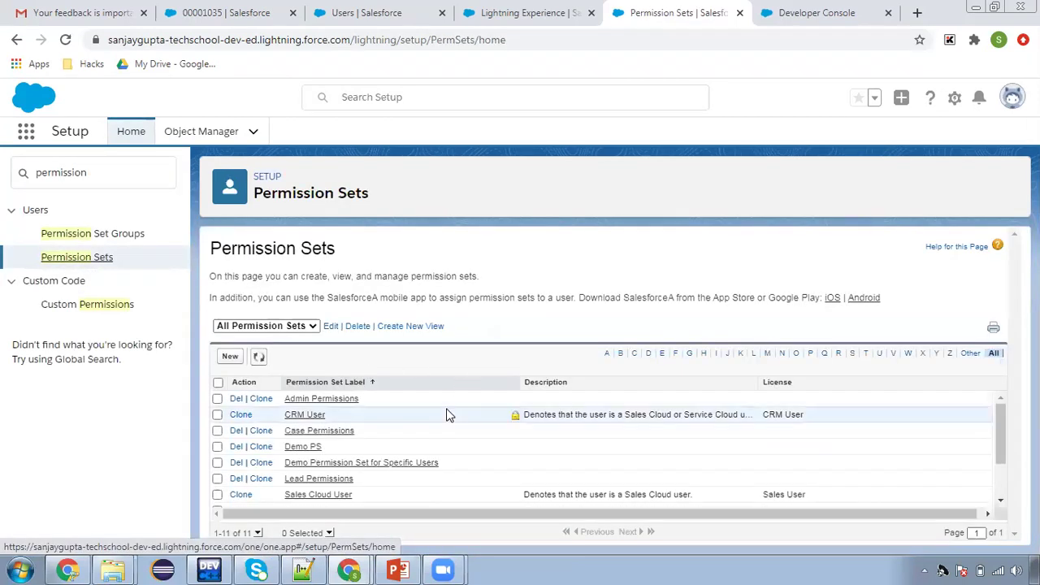
scroll(453, 438, down, 2)
scroll(438, 436, up, 2)
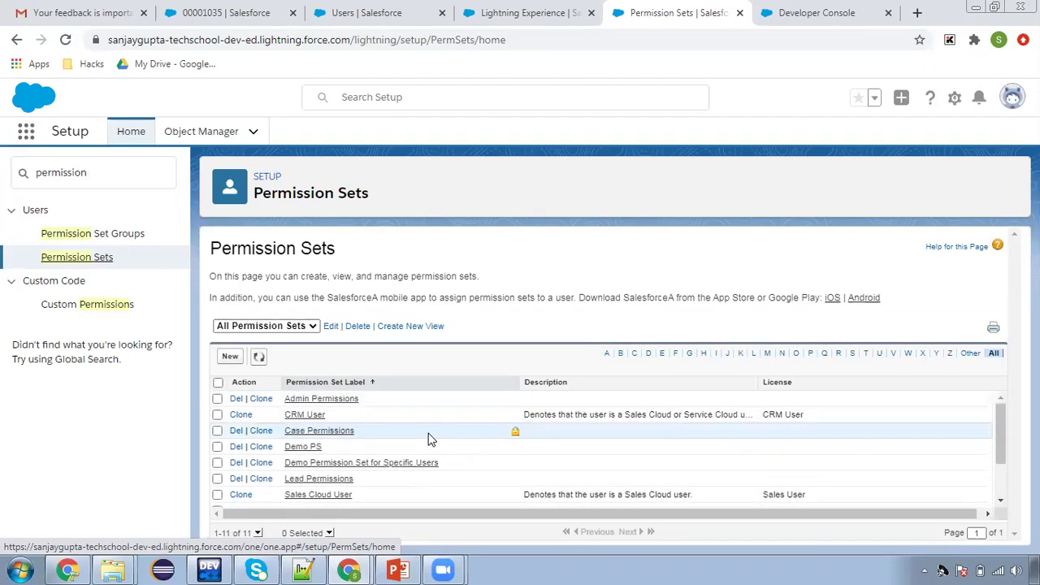
click(336, 435)
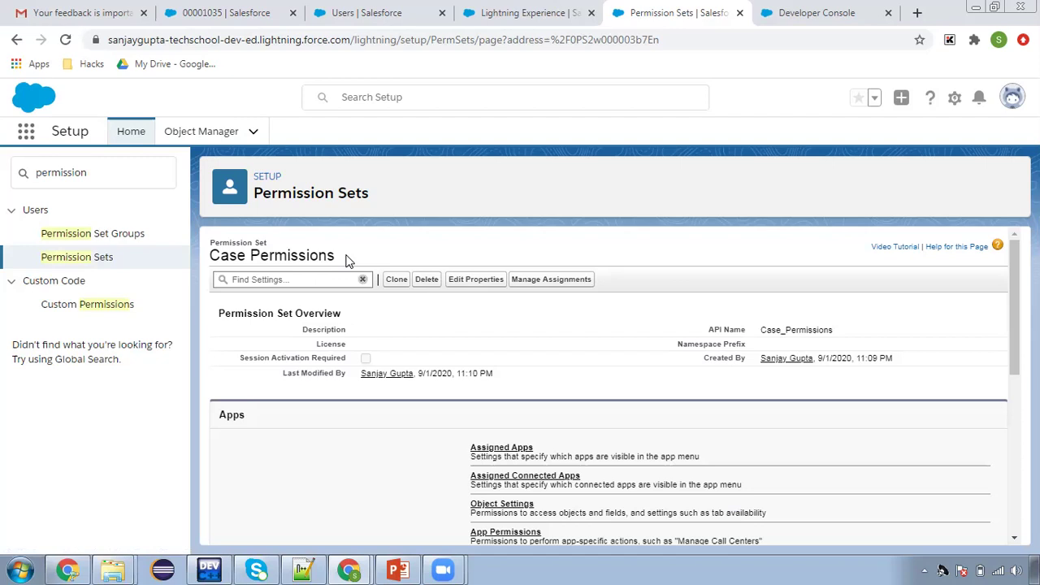
click(517, 15)
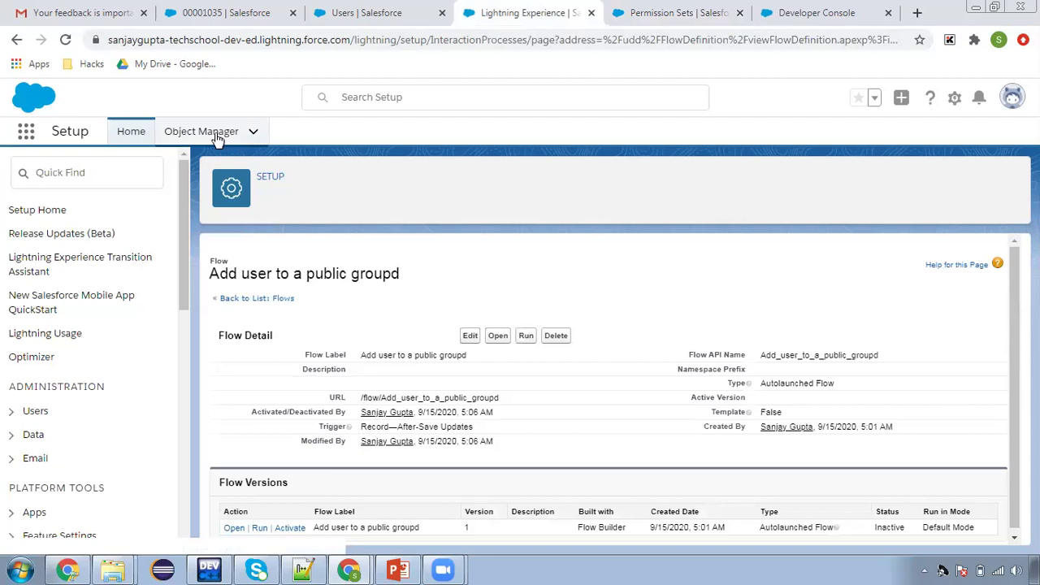
Search Setup for Flows and start a new flow from the Flows list
click(91, 170)
text(flow)
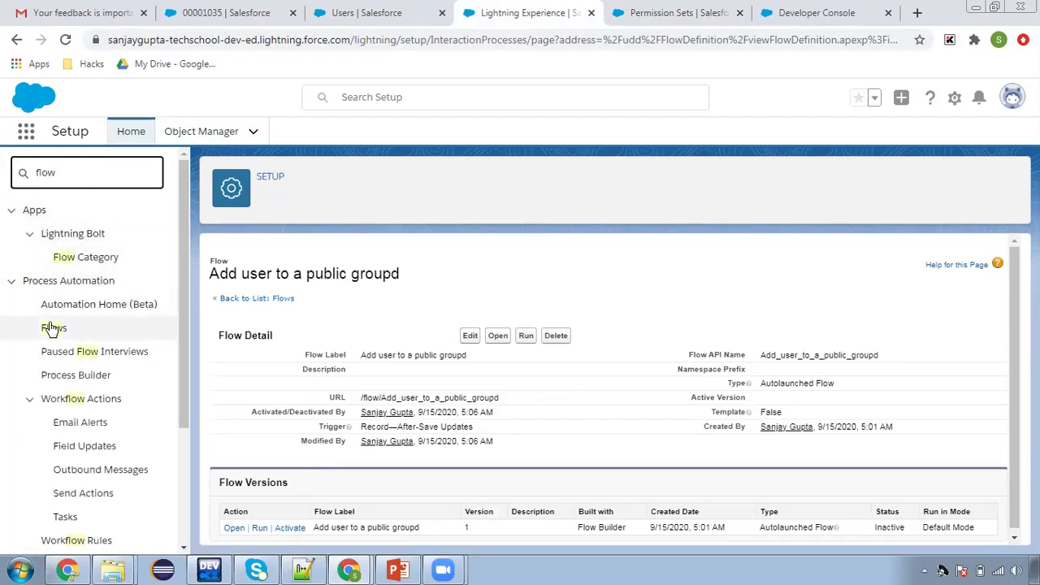
click(52, 327)
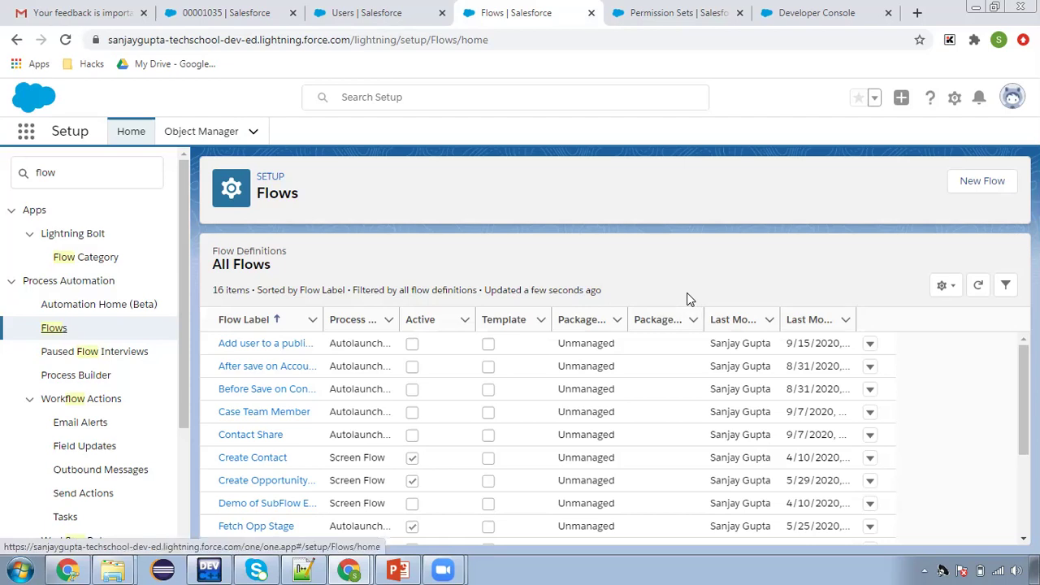
click(986, 187)
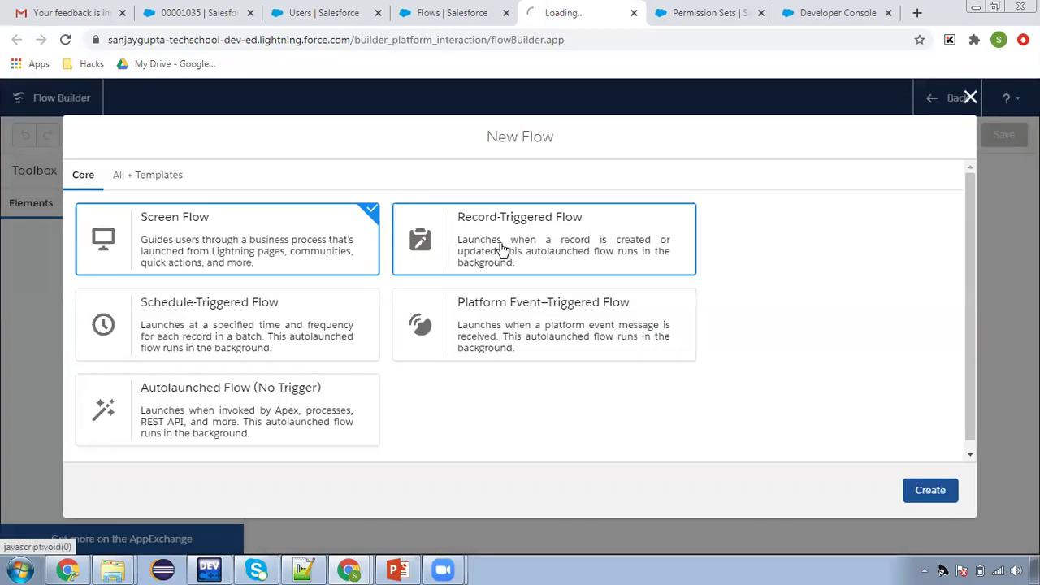
Create a record-triggered flow that runs after a record is created and saved
click(502, 248)
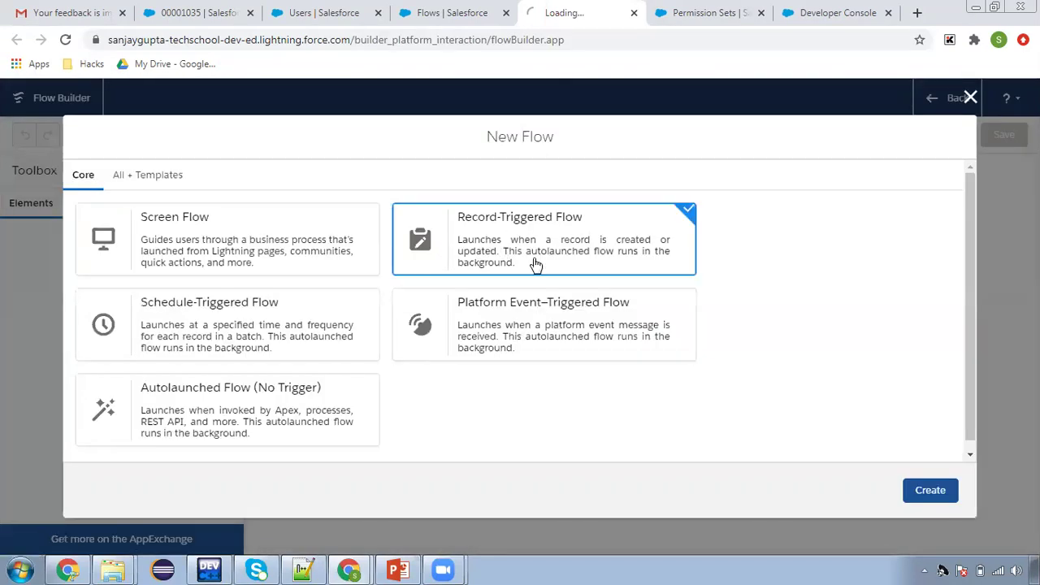
click(928, 492)
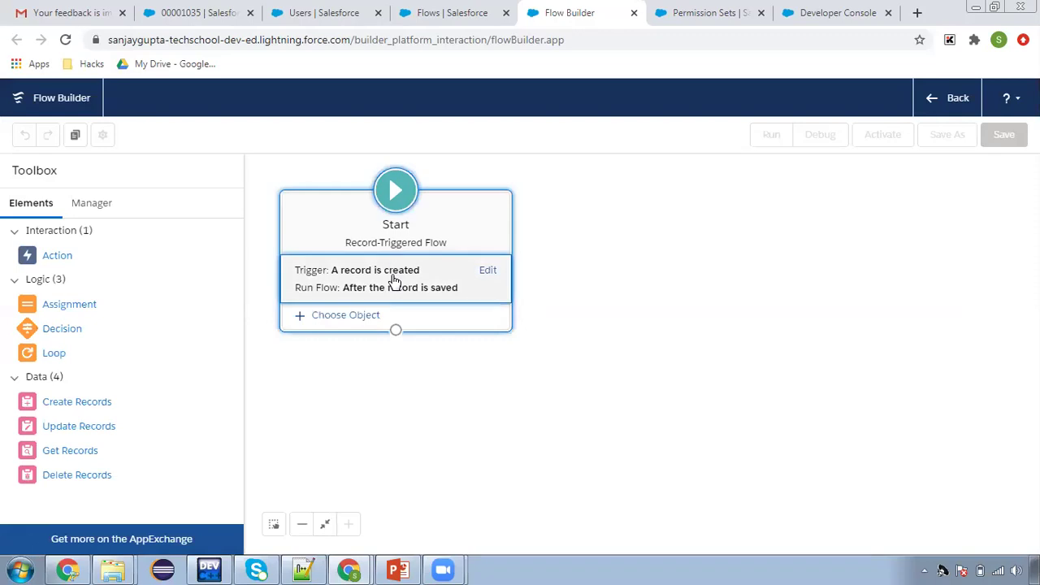
click(395, 281)
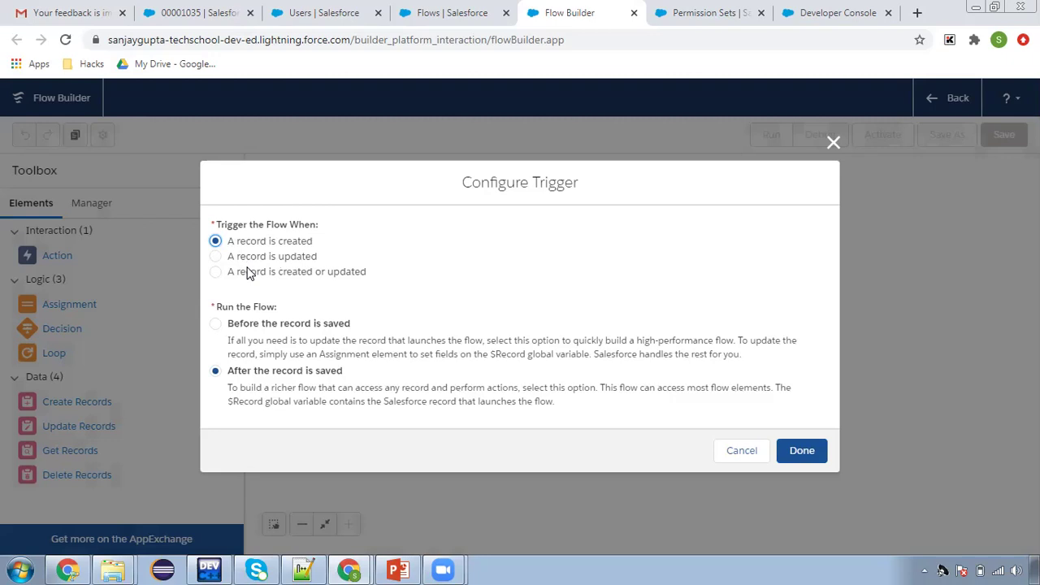
click(802, 452)
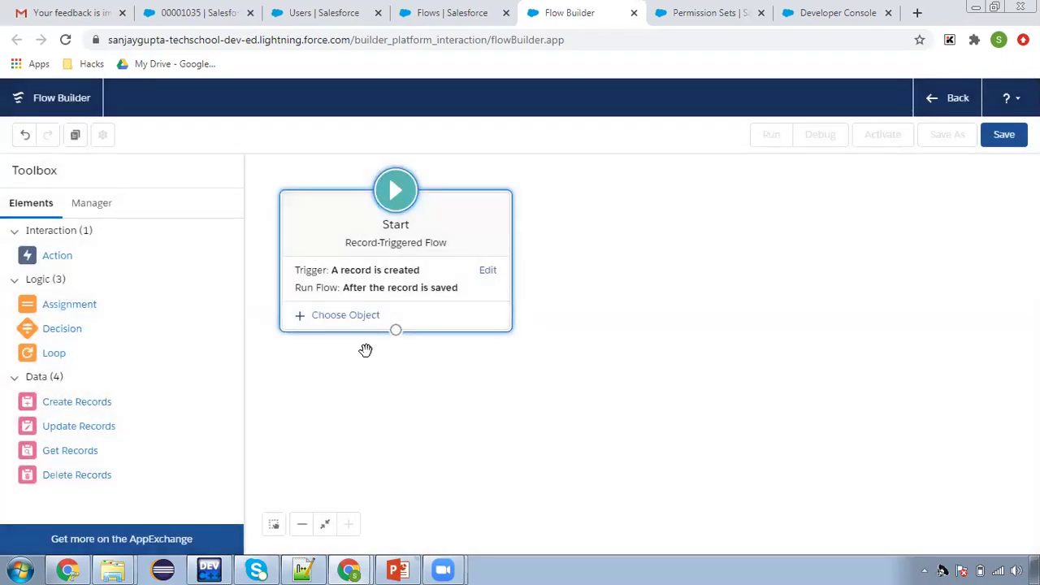
Set User as the triggering object and drop a Get Records element on the canvas
click(354, 315)
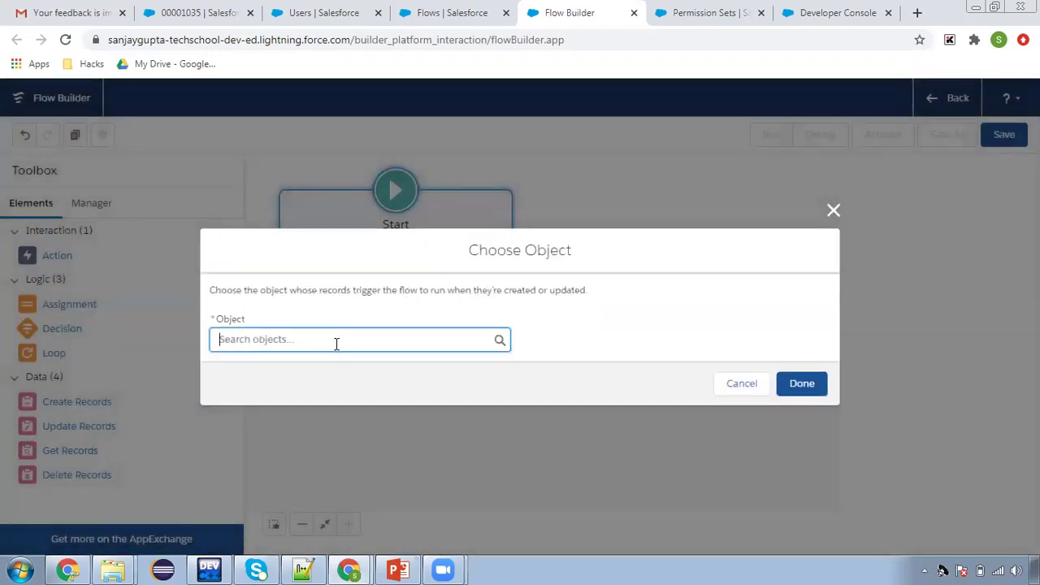
text(user)
click(348, 285)
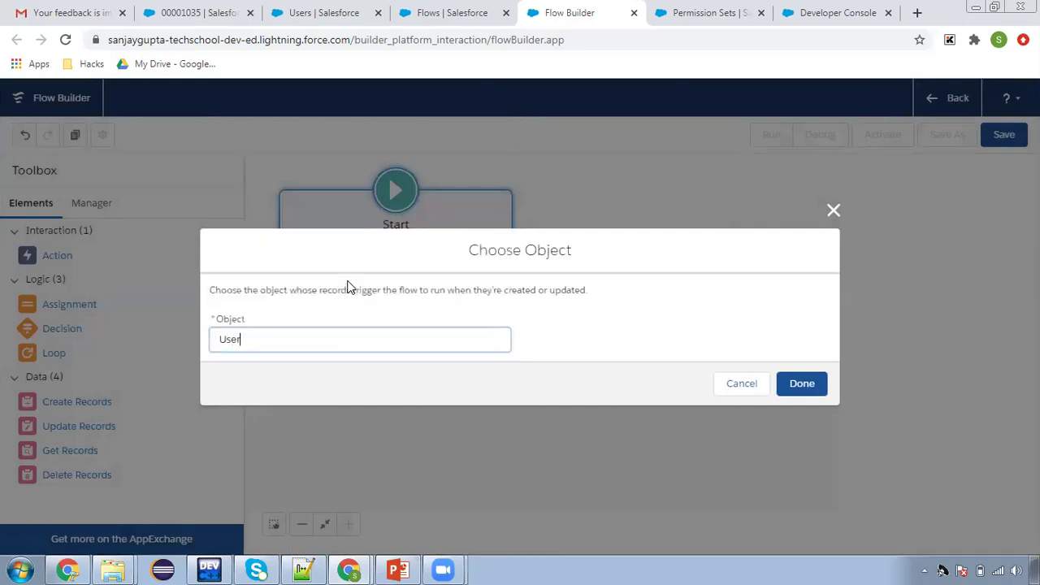
click(797, 386)
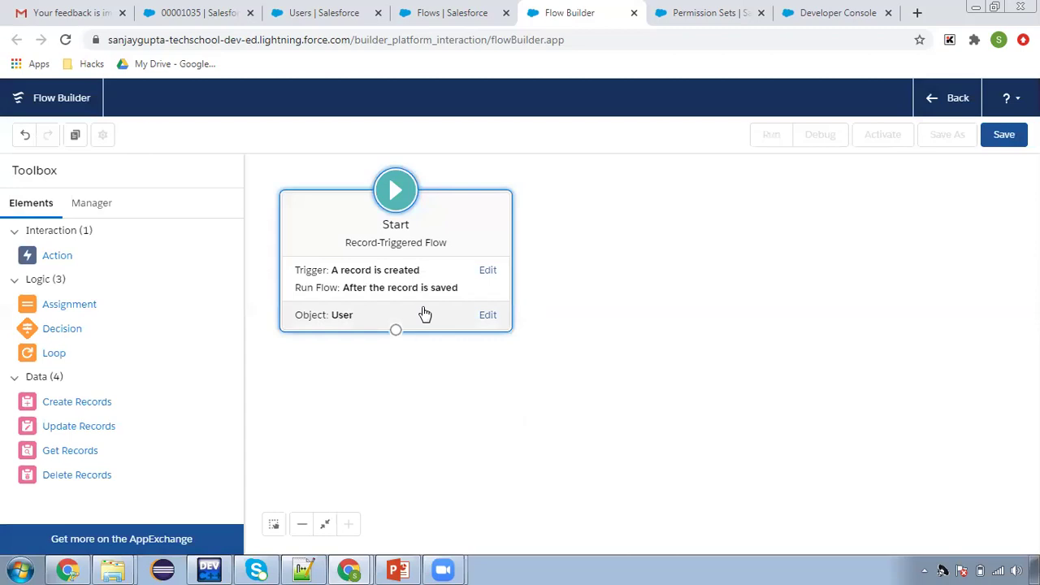
drag(85, 457, 551, 355)
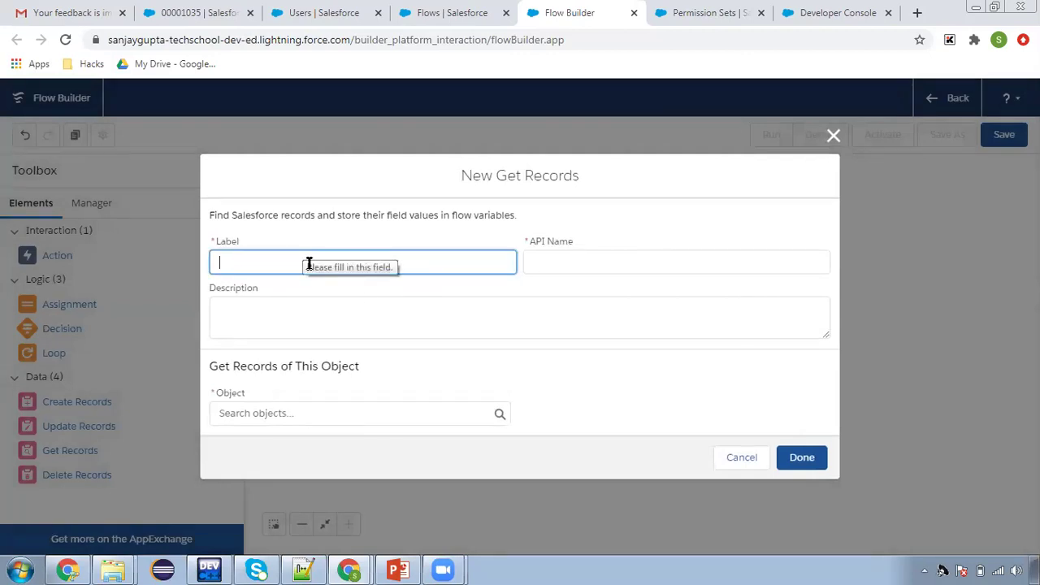
Label the Get Records element 'fetch permission set' and target the Permission Set object
text(fetch permissio)
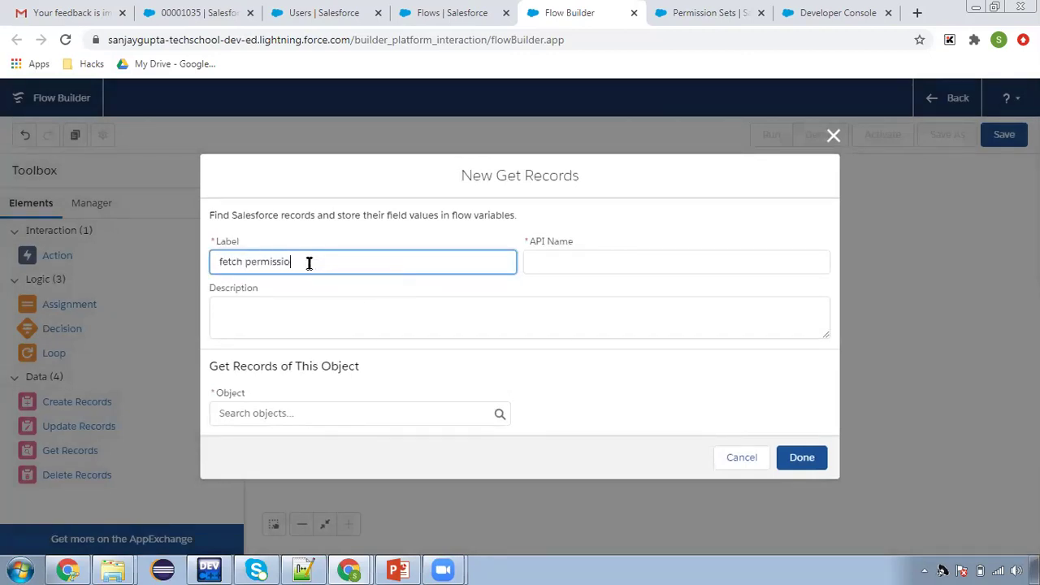
click(557, 260)
click(238, 416)
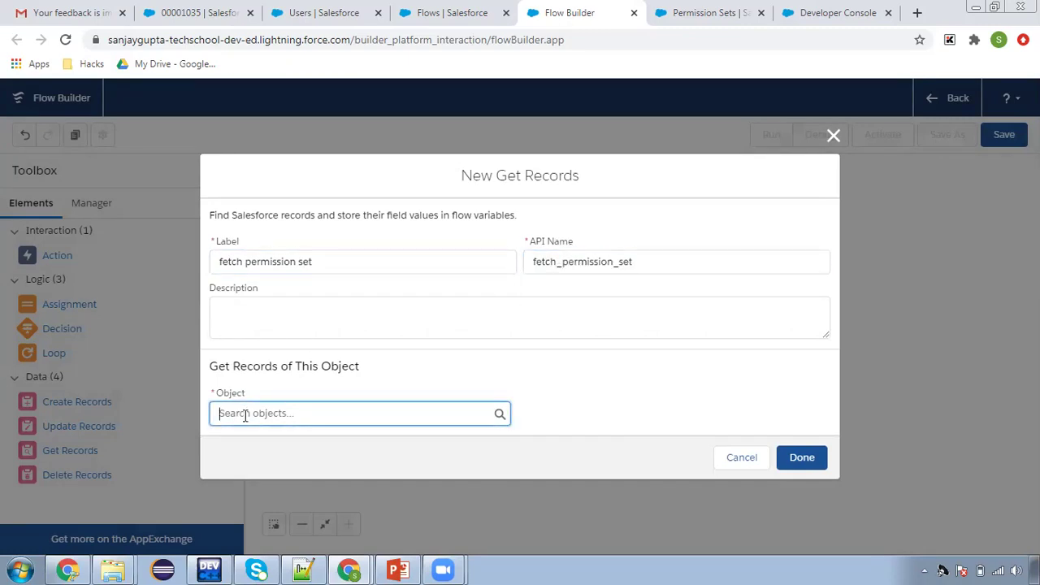
click(245, 415)
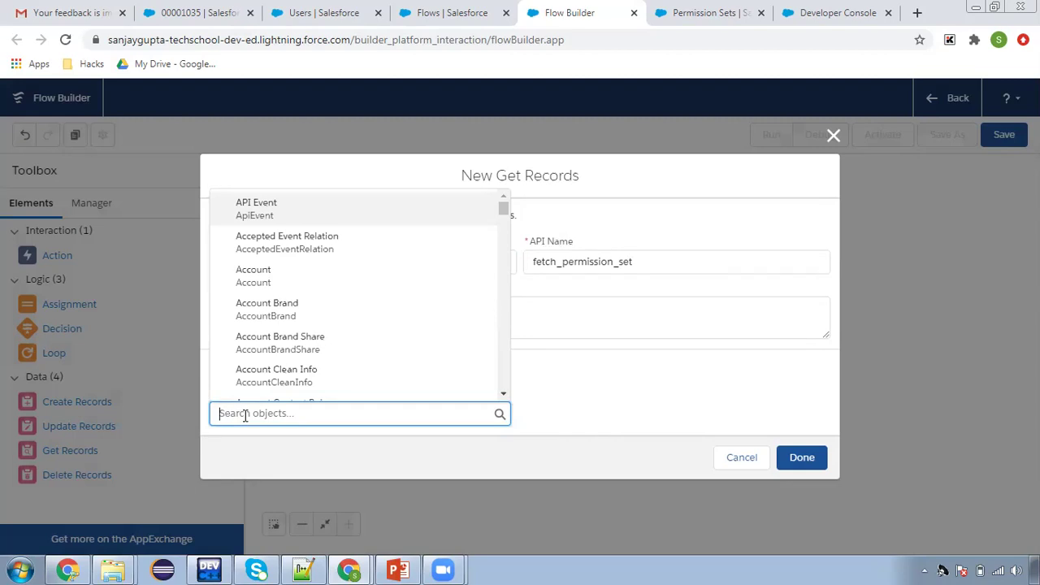
text(permission)
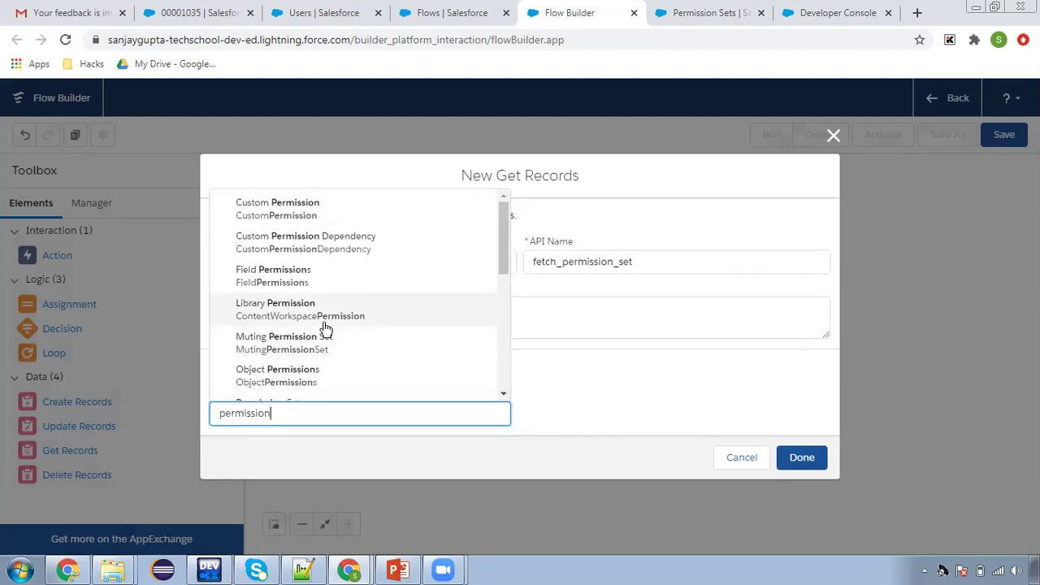
scroll(319, 334, down, 1)
click(315, 343)
scroll(472, 386, down, 3)
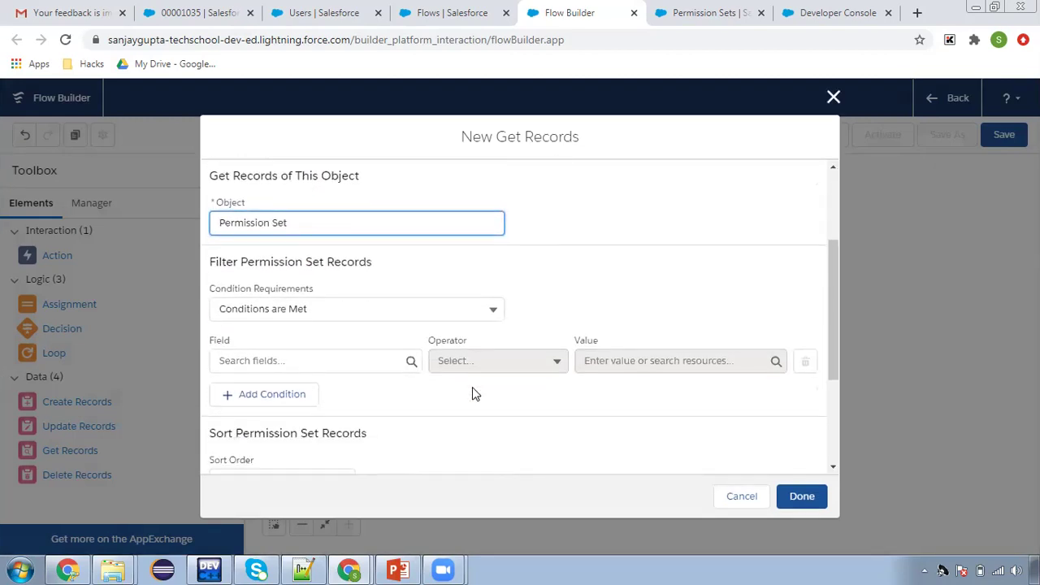
Filter Permission Sets where Label equals 'Case Permissions' and place the element
click(305, 279)
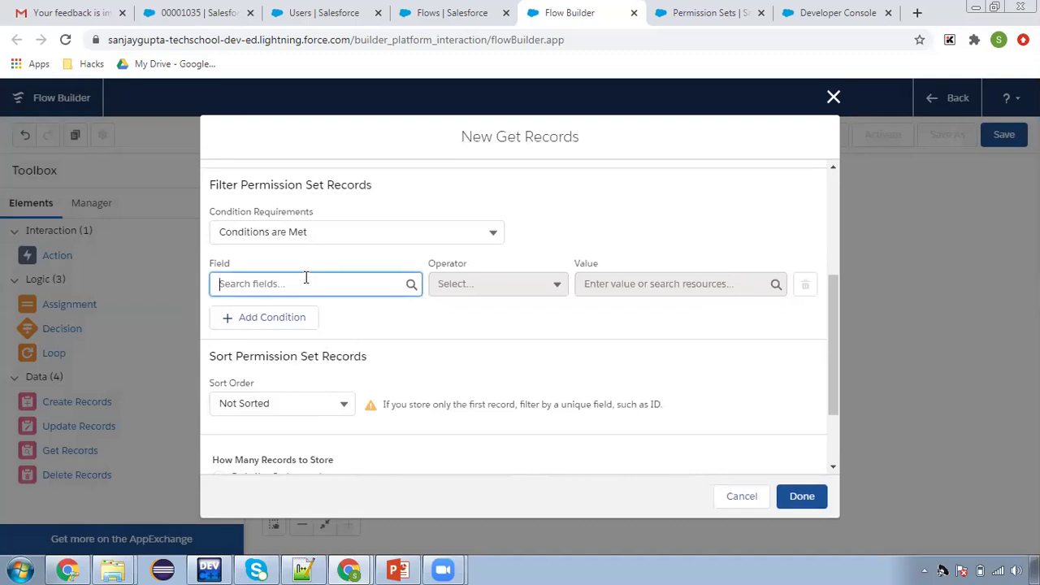
text(label)
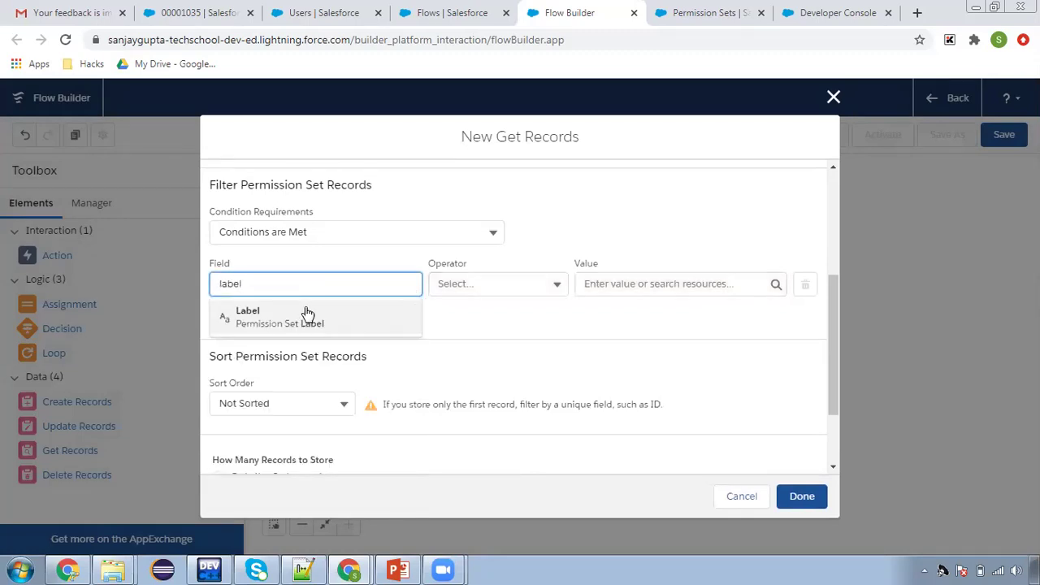
click(305, 315)
click(682, 12)
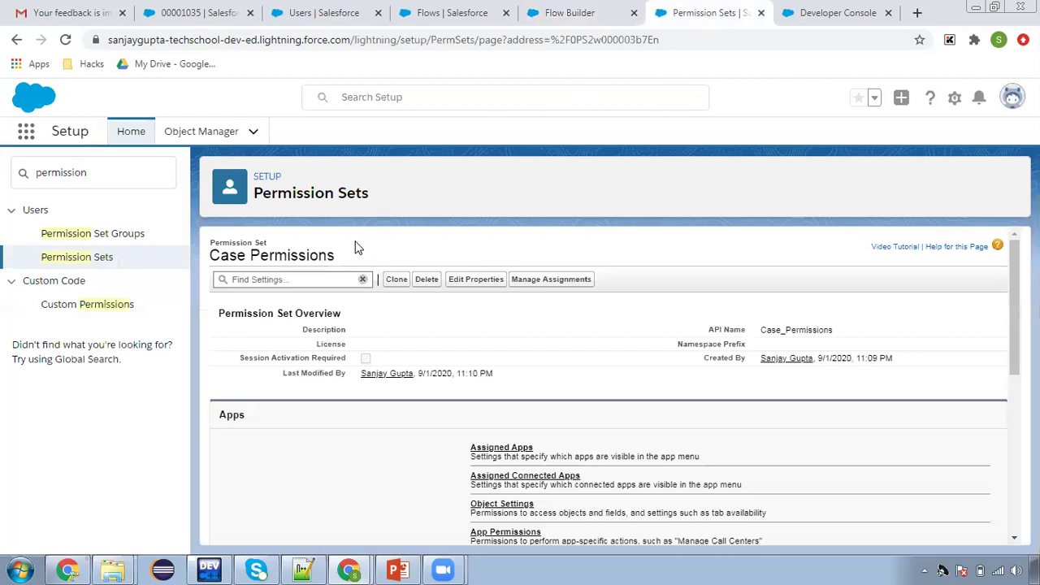
drag(210, 254, 341, 254)
key(ctrl+c)
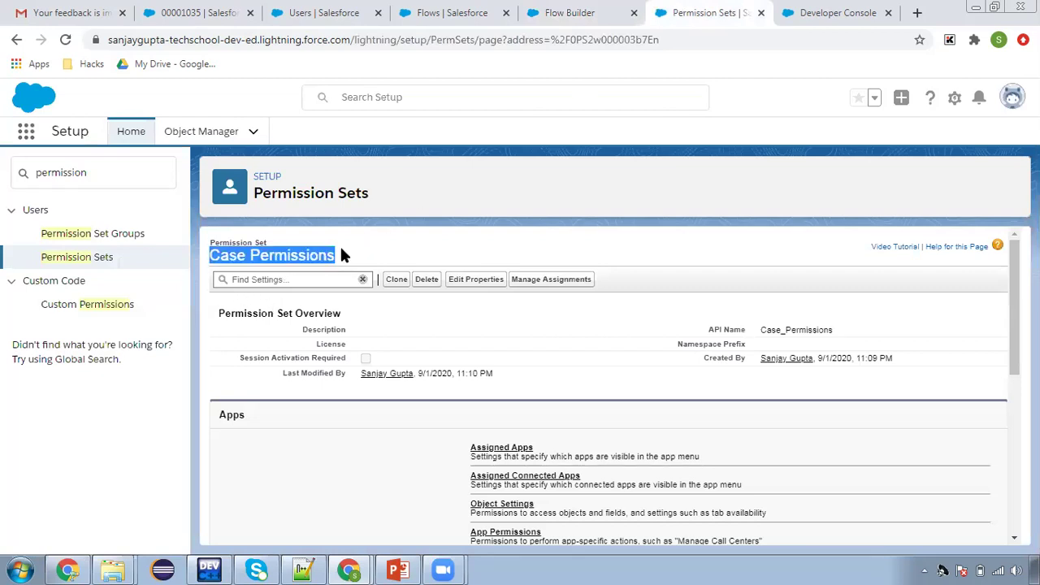
click(445, 16)
click(537, 26)
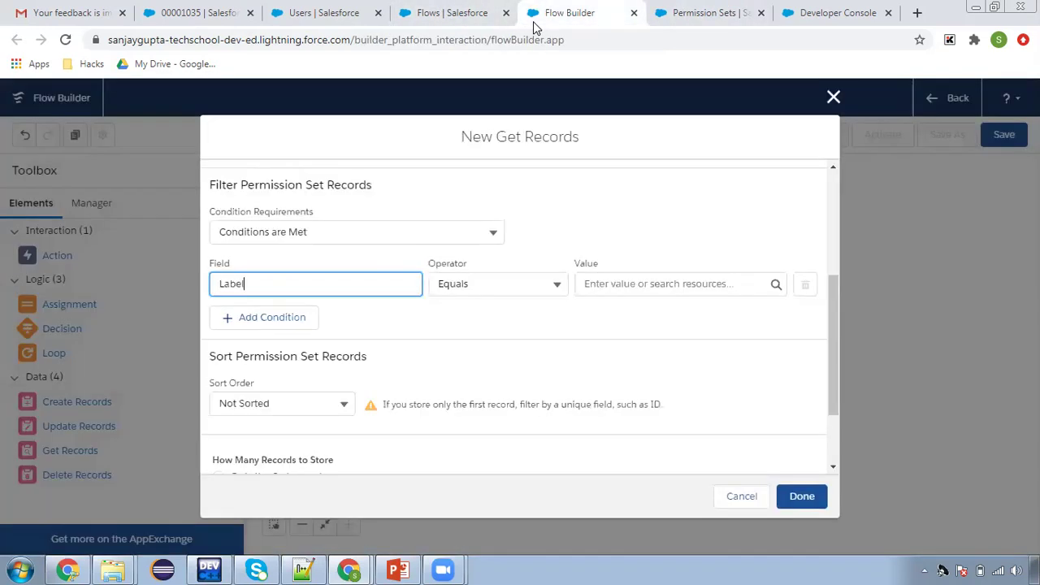
click(607, 291)
key(ctrl+v)
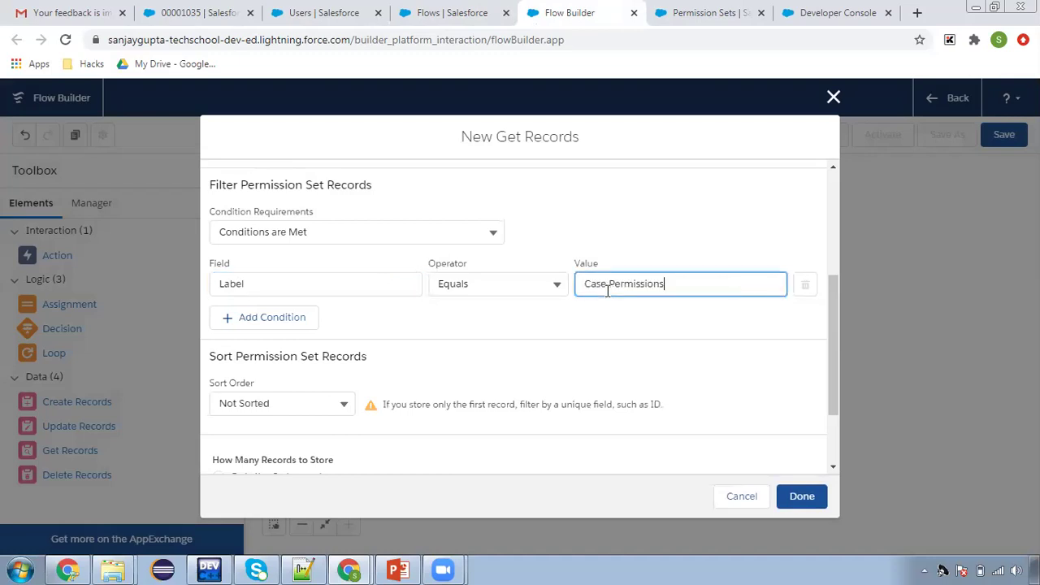
scroll(499, 374, down, 2)
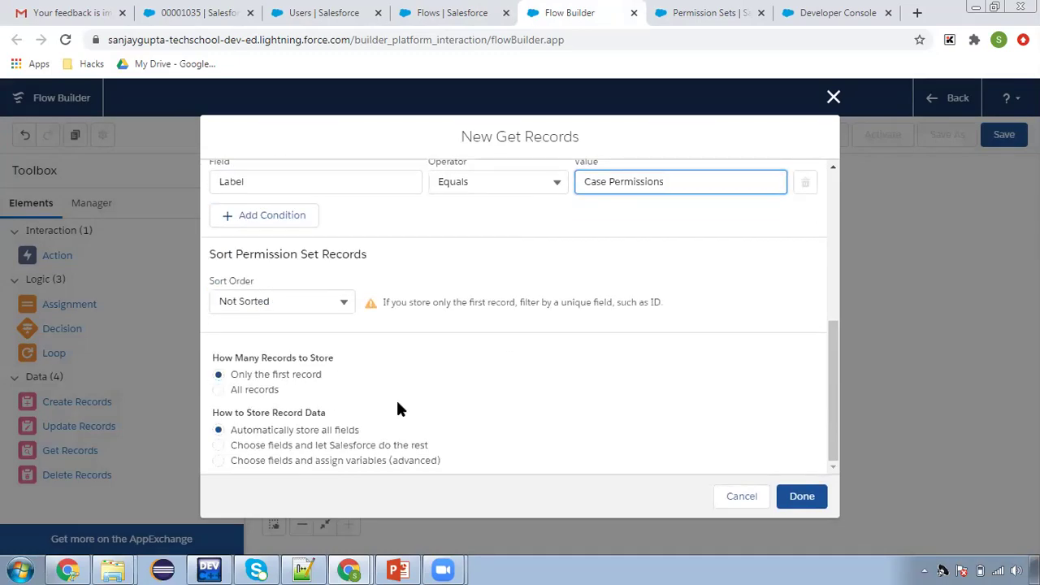
scroll(490, 394, up, 2)
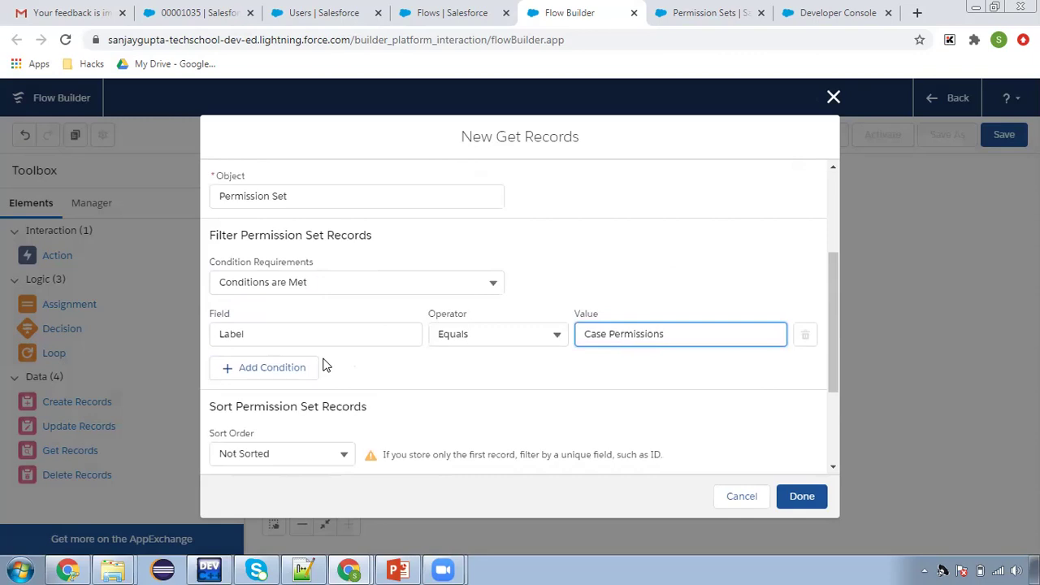
click(802, 494)
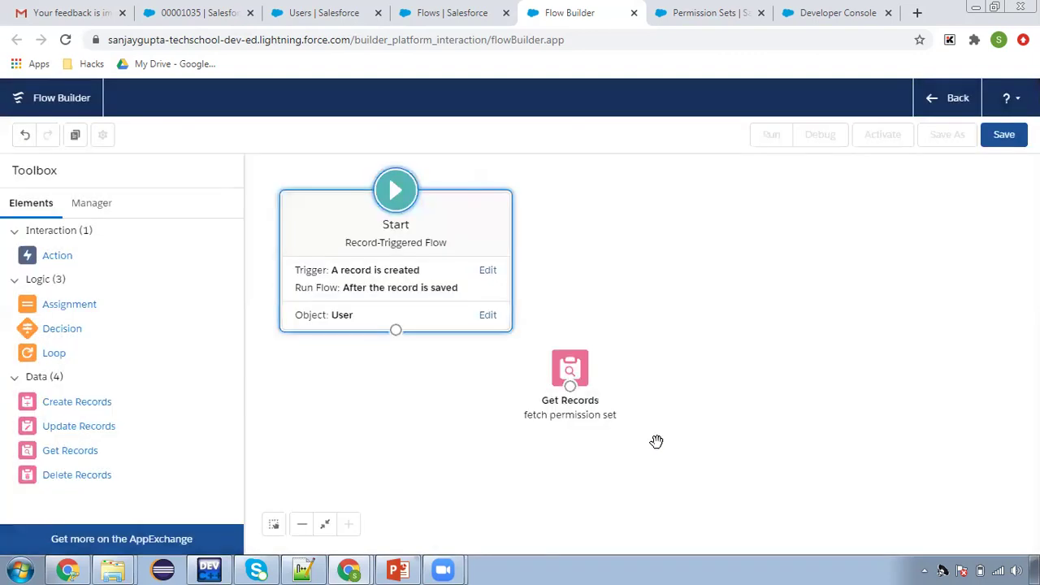
Connect Start to Get Records and add a Create Records element 'Add permission set to User'
drag(396, 330, 586, 377)
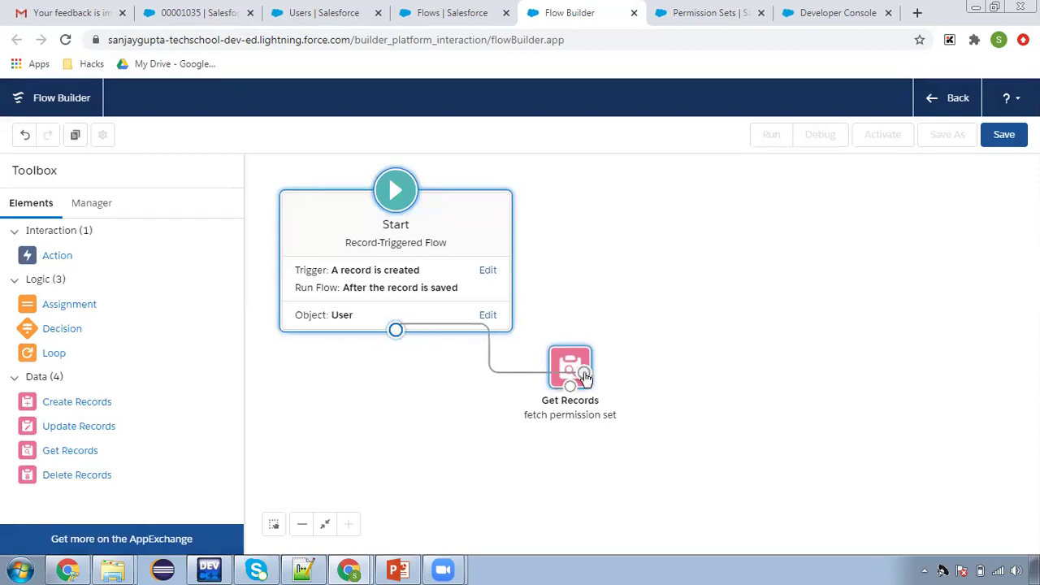
drag(109, 406, 681, 357)
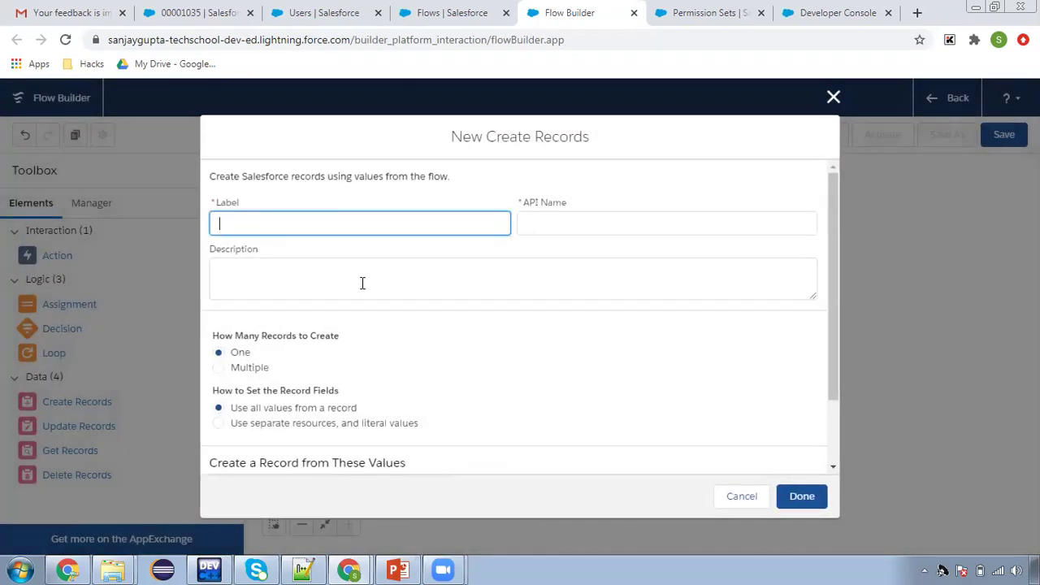
text(Add permission set to User)
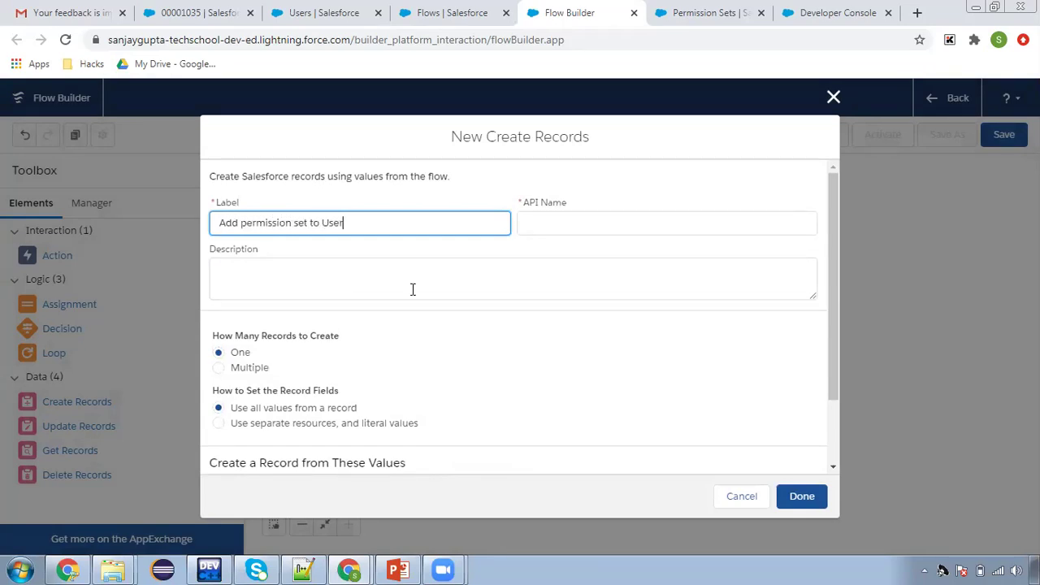
click(458, 341)
click(325, 423)
scroll(323, 421, down, 1)
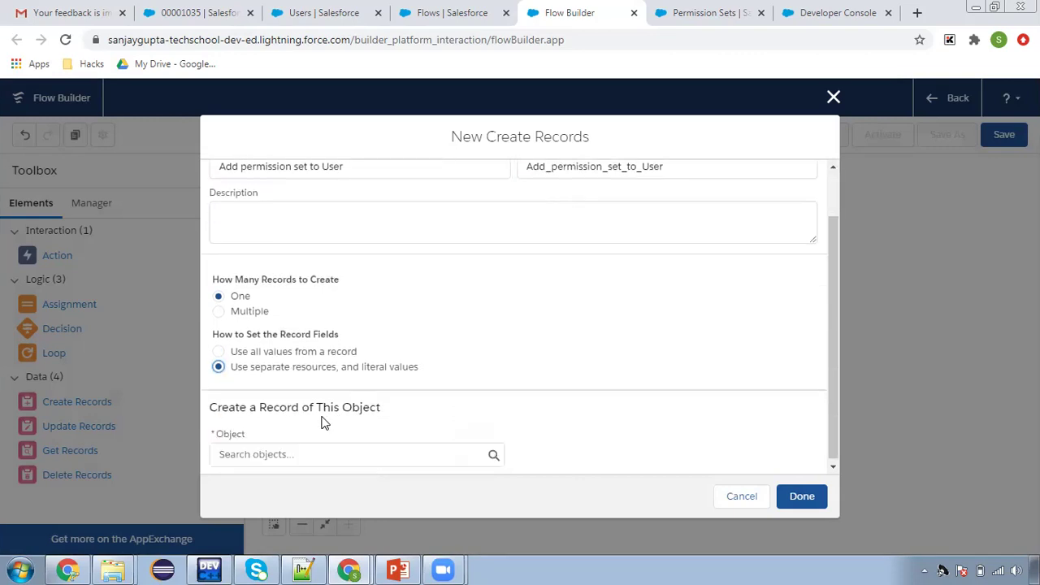
Target Permission Set Assignment and add AssigneeId and PermissionSetId field rows
click(314, 450)
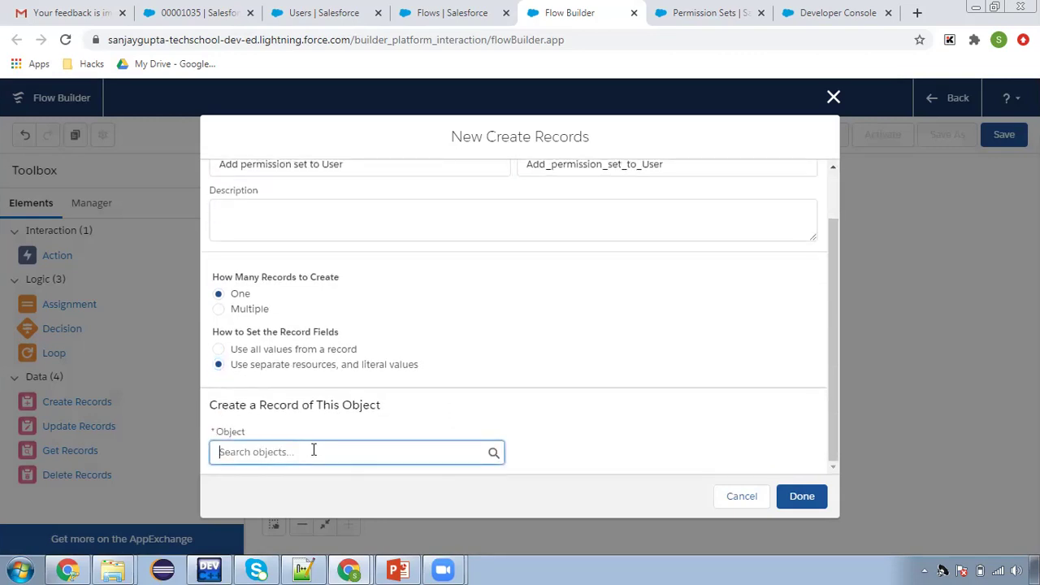
text(permission)
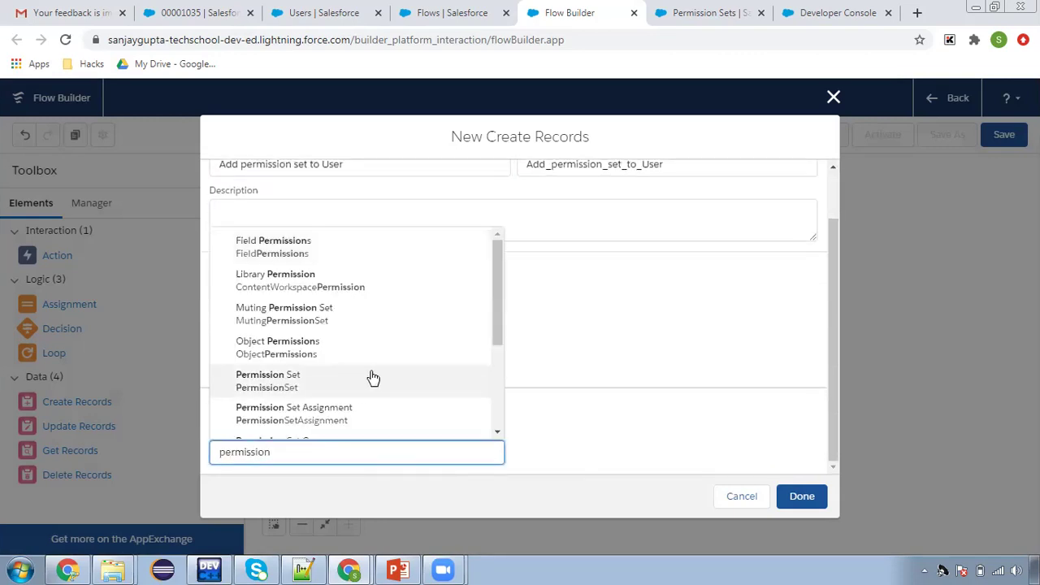
scroll(349, 370, down, 1)
click(317, 337)
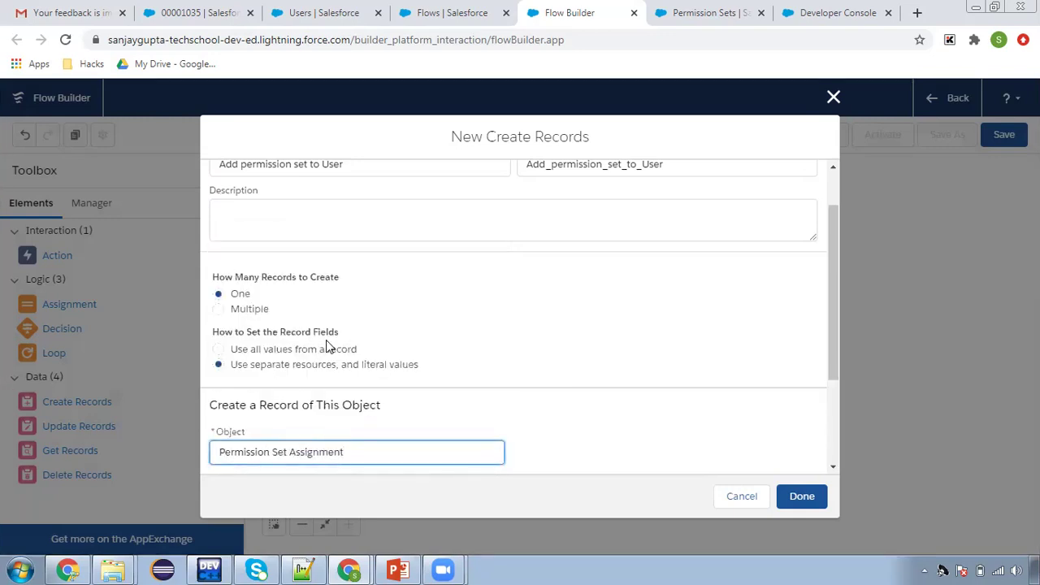
scroll(513, 325, down, 2)
click(263, 395)
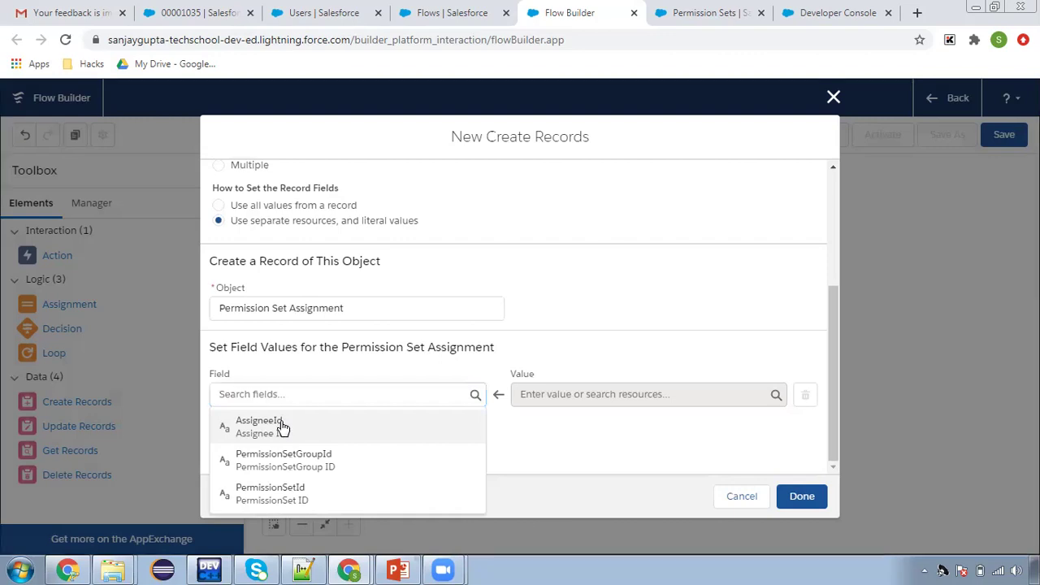
click(281, 428)
click(270, 435)
click(295, 398)
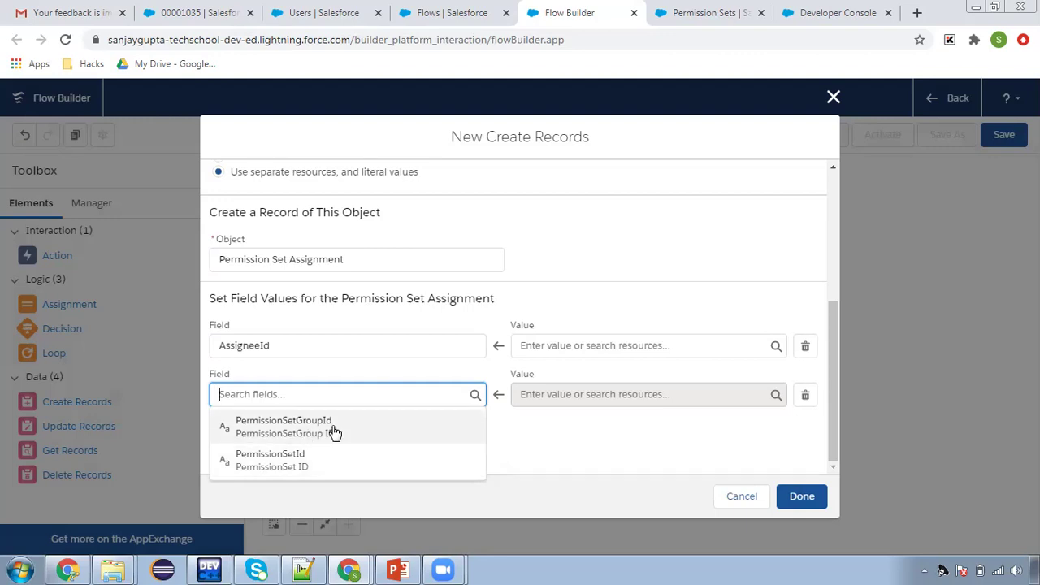
click(307, 464)
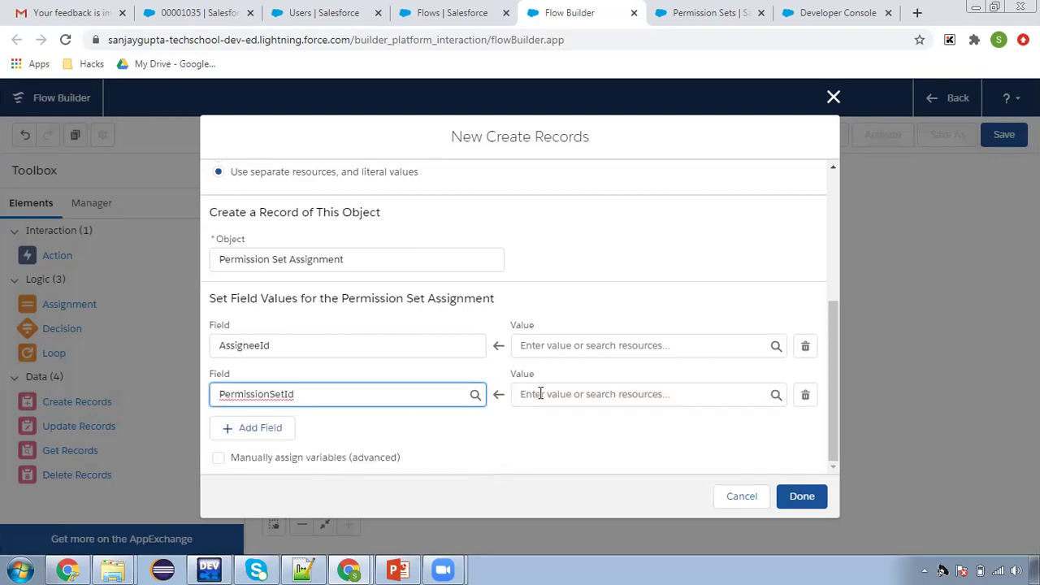
click(469, 416)
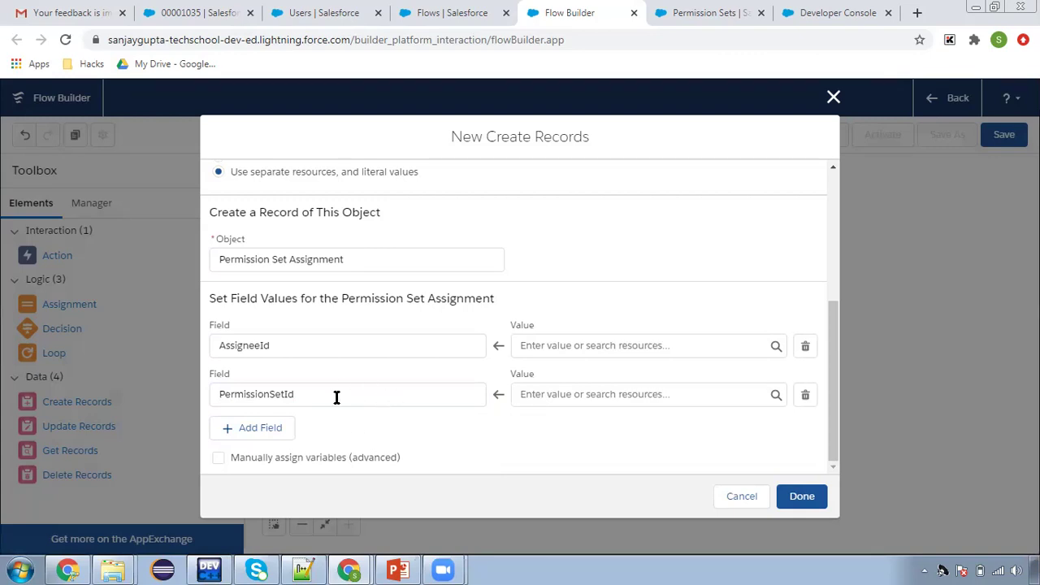
click(517, 345)
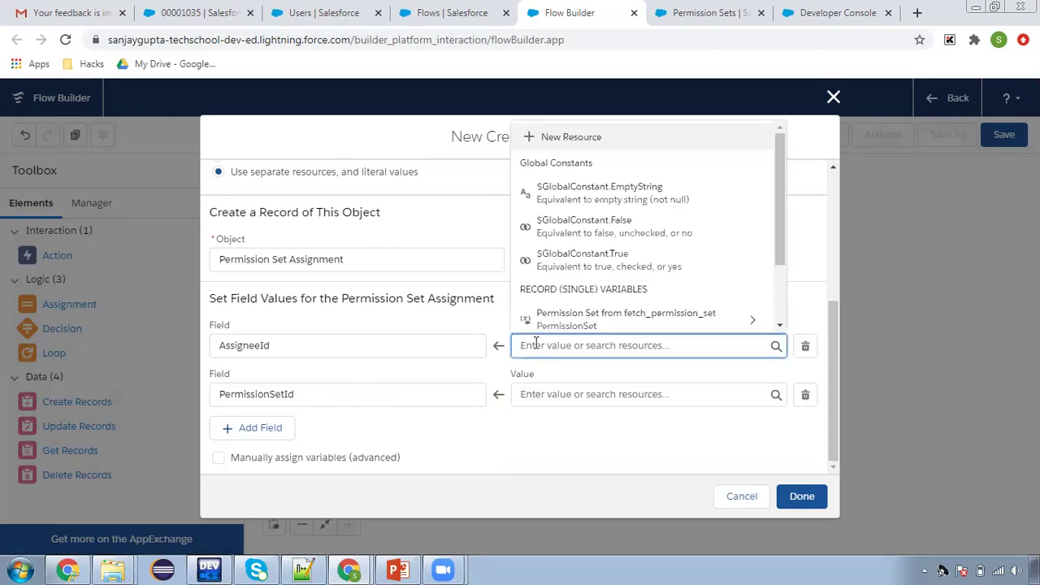
Map AssigneeId to {!$Record.Id}
text(reco)
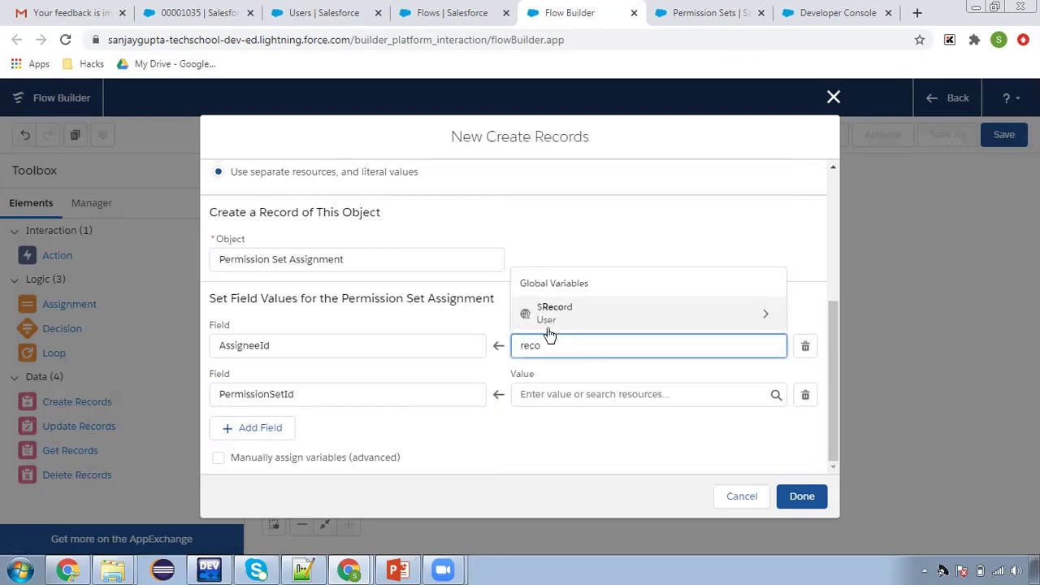
click(566, 317)
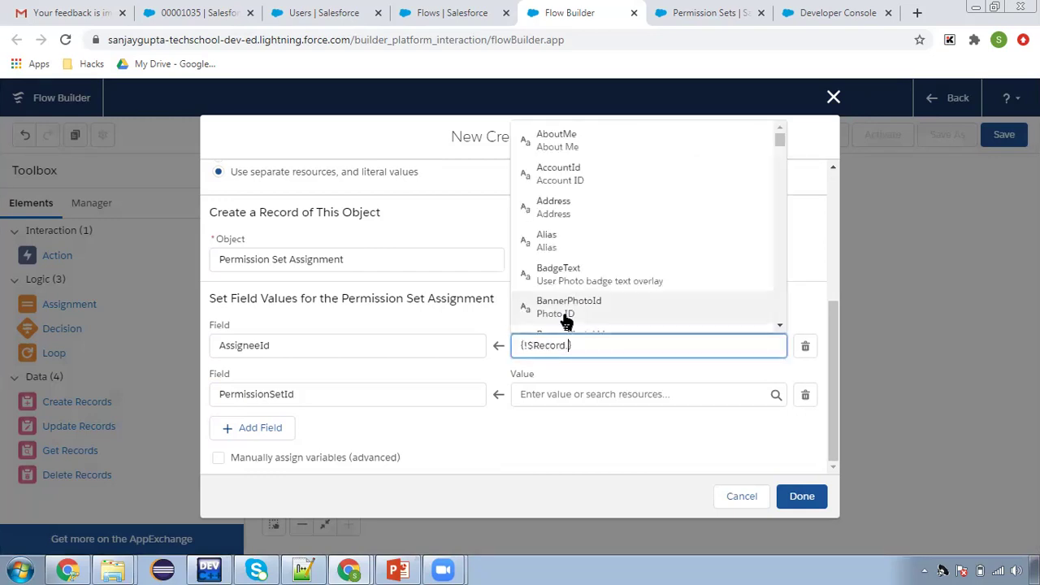
text(id)
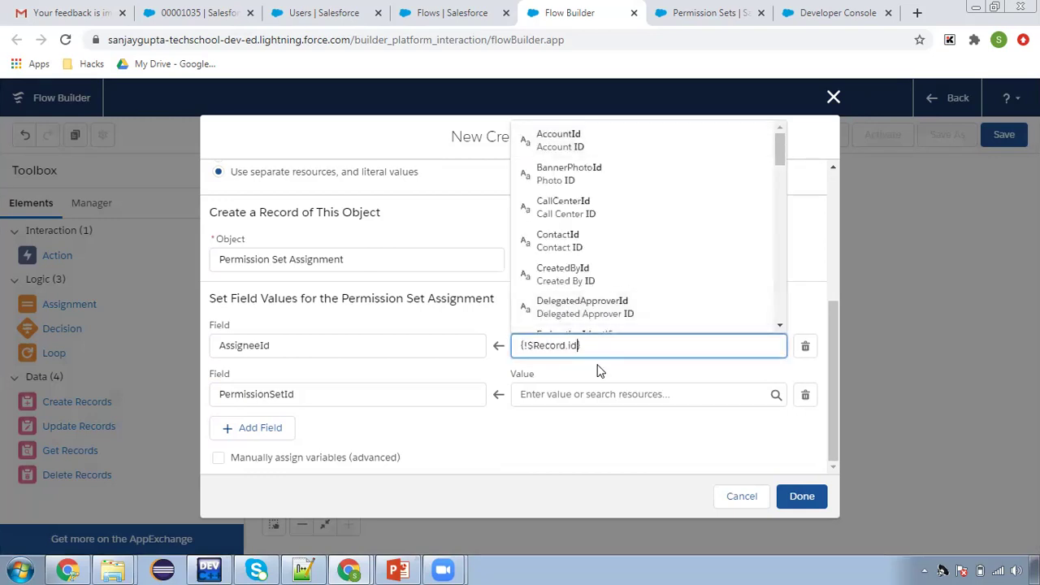
click(597, 370)
Map PermissionSetId to {!fetch_permission_set.Id} and finish the Create Records element
click(594, 395)
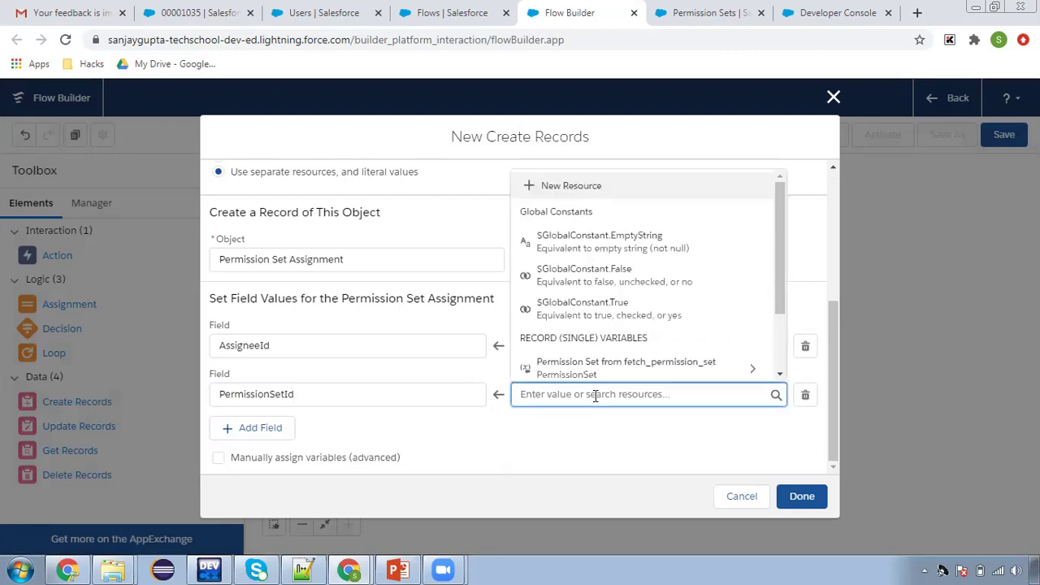
text(fetch)
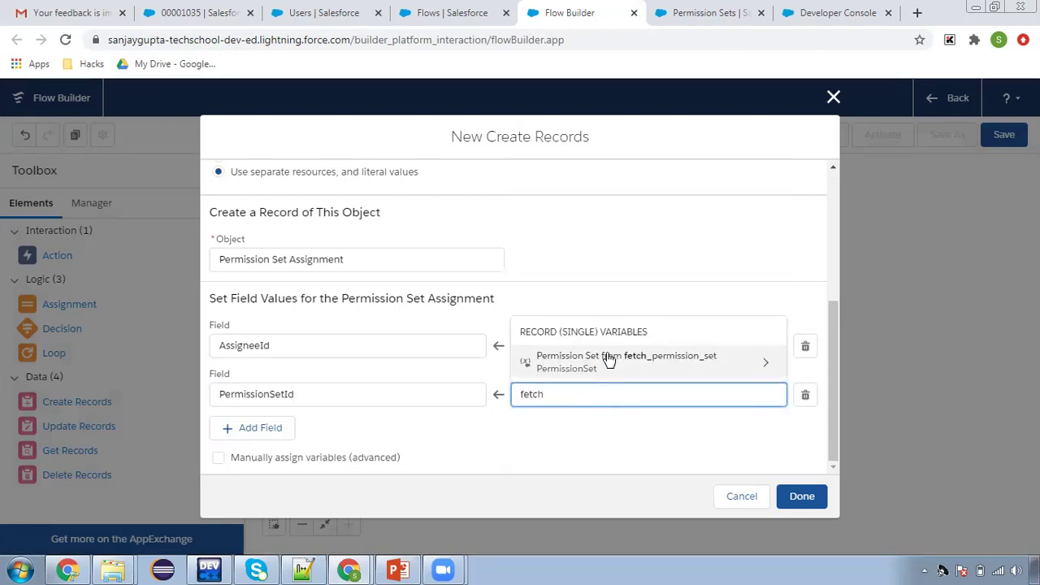
click(587, 370)
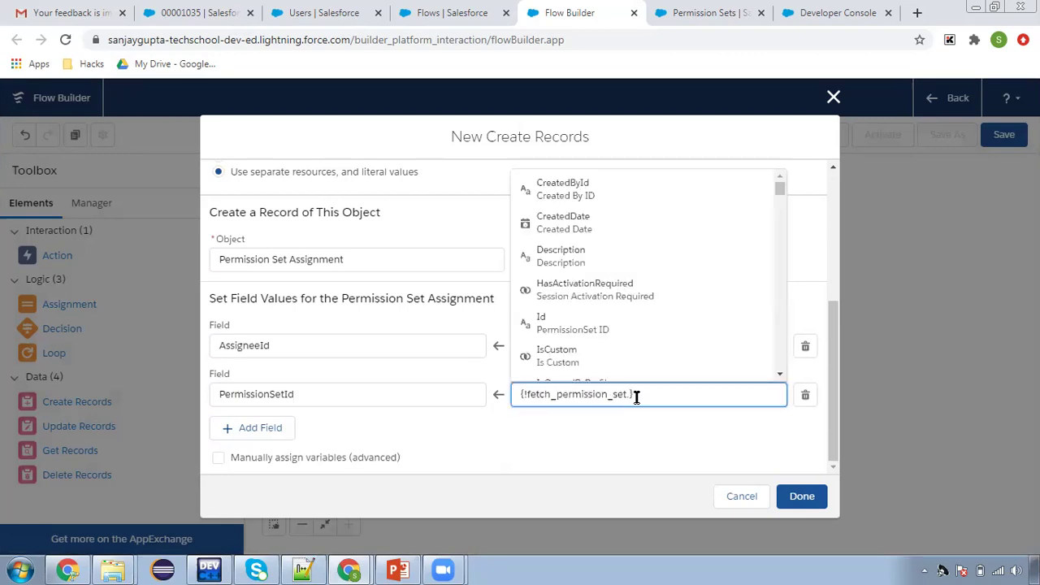
text(id)
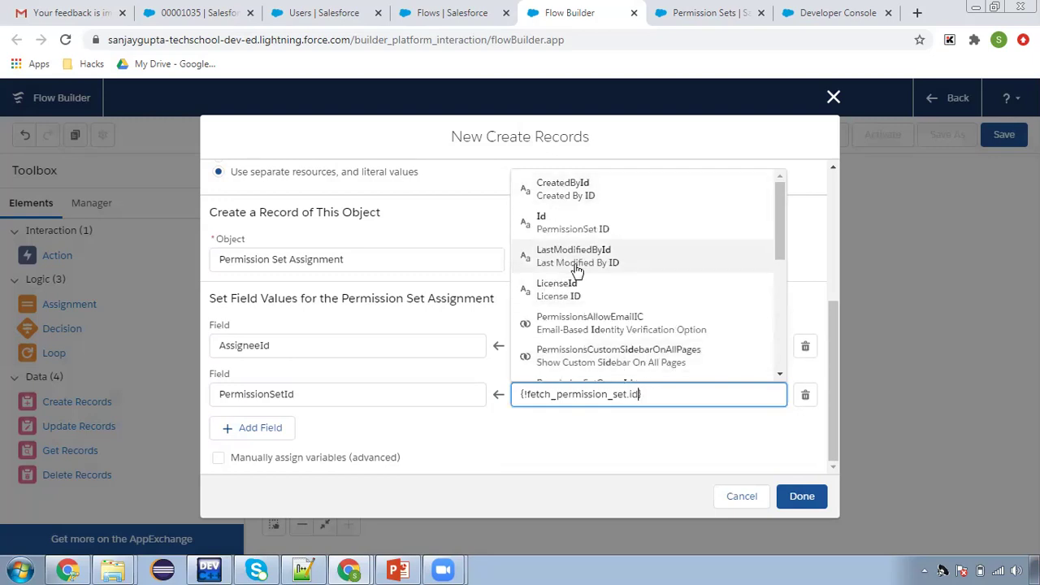
click(583, 219)
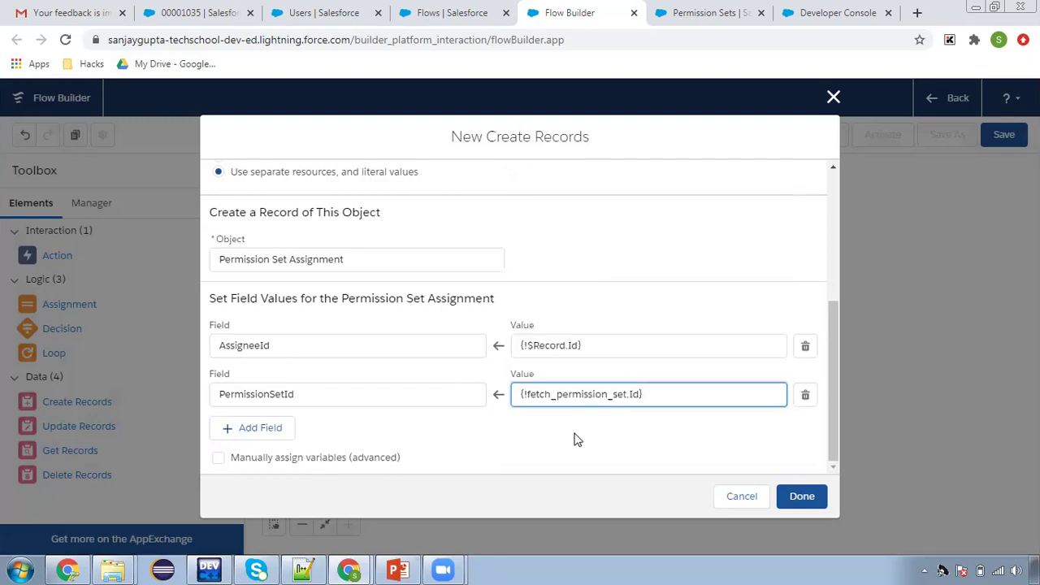
click(460, 395)
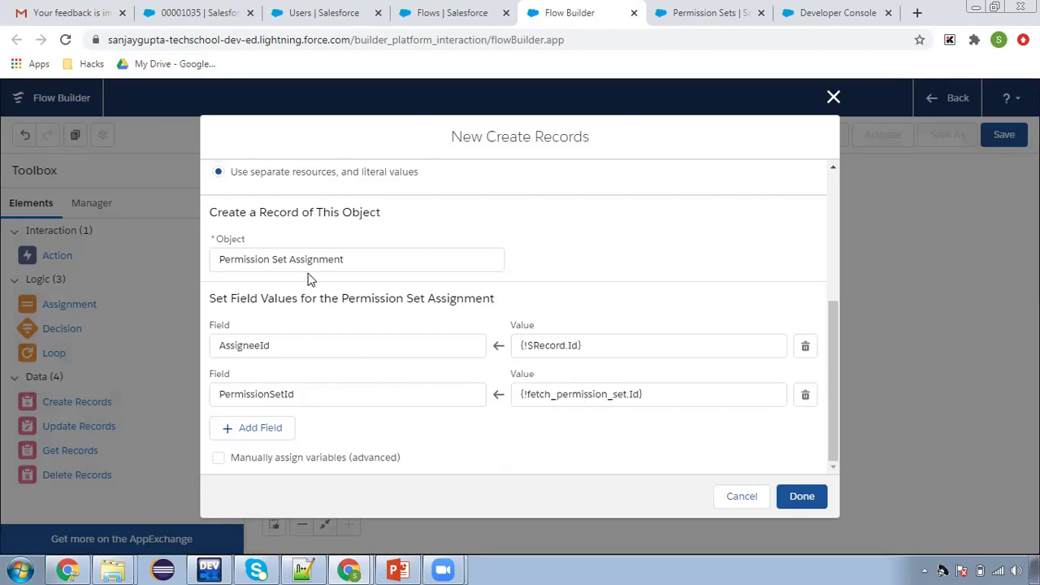
scroll(536, 434, up, 4)
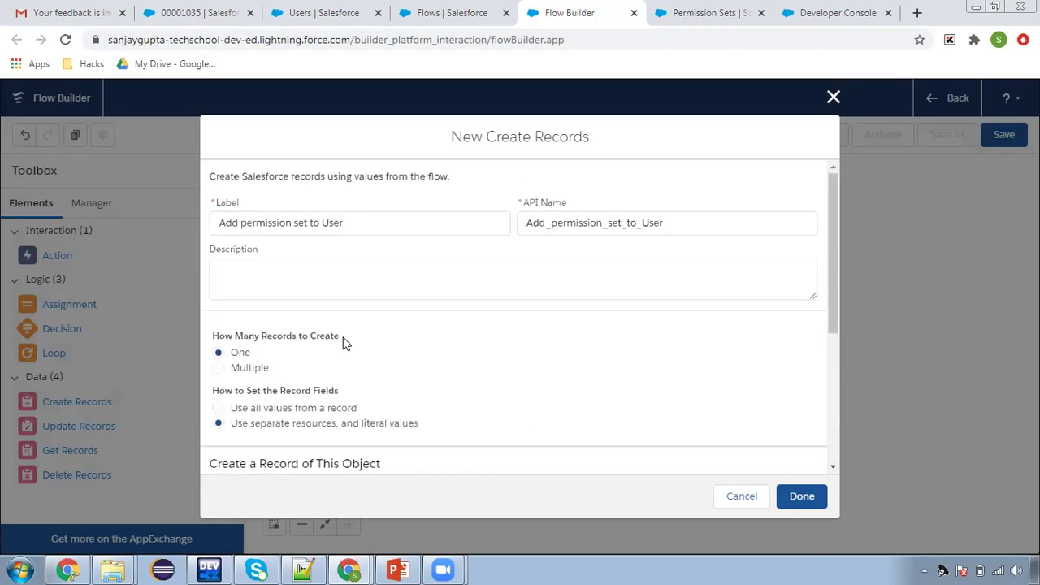
scroll(597, 404, down, 3)
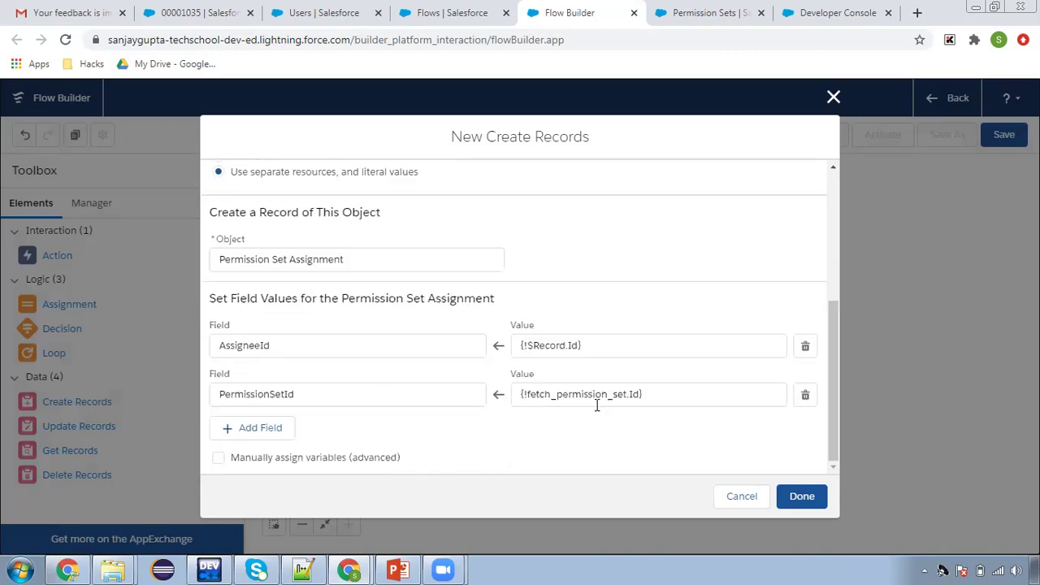
click(801, 497)
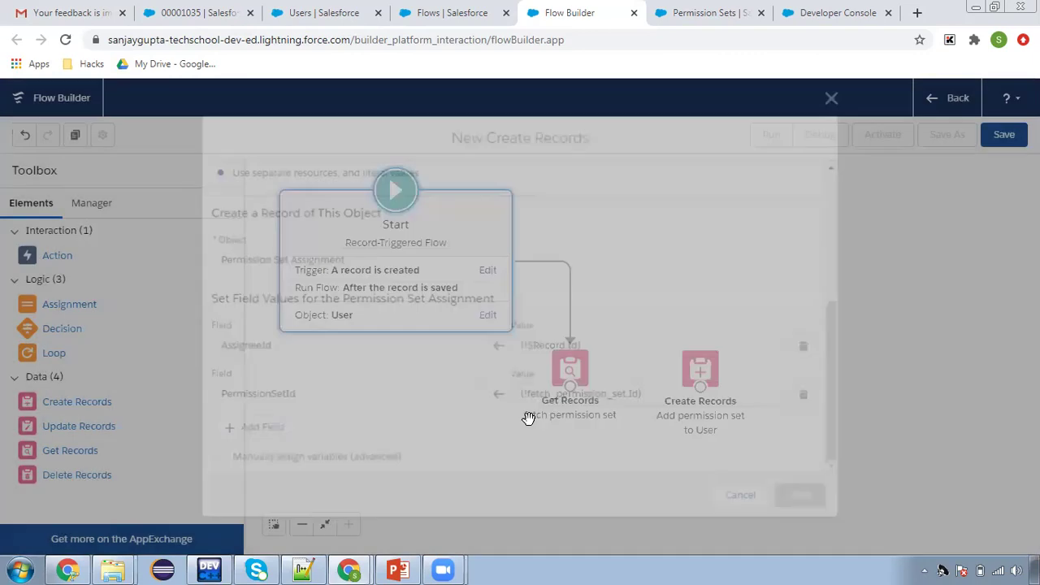
Connect Get Records to Create Records and label the flow 'Assign permission set to User'
drag(573, 387, 700, 376)
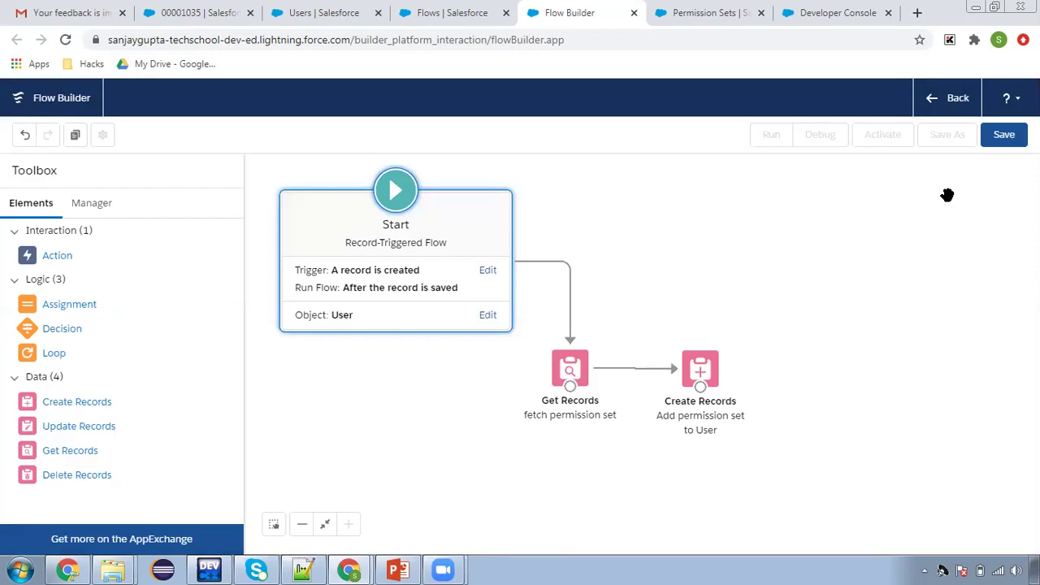
click(1002, 138)
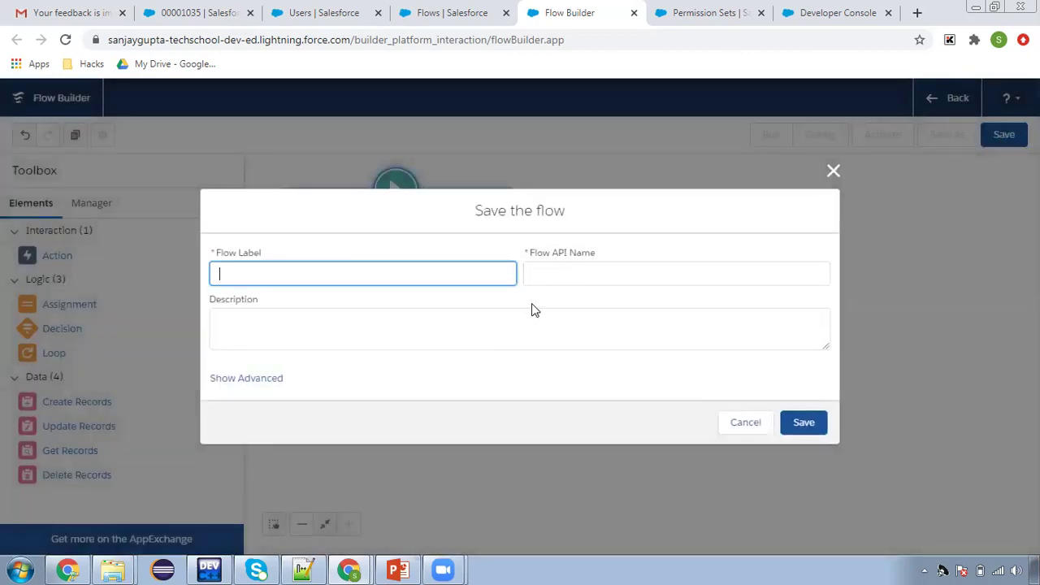
text(Add permission set to)
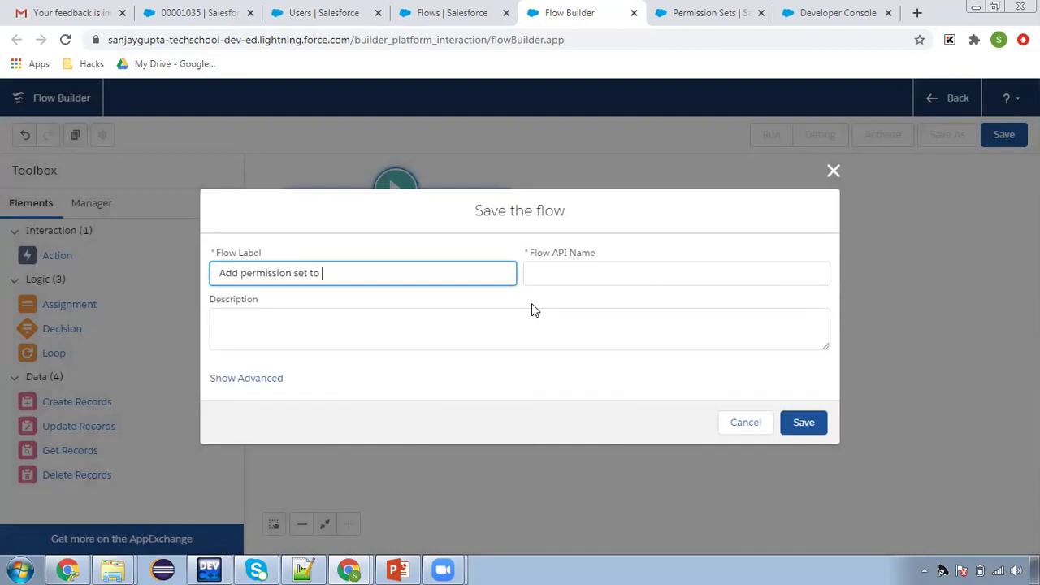
double_click(221, 273)
key(BackSpace)
text(Assign )
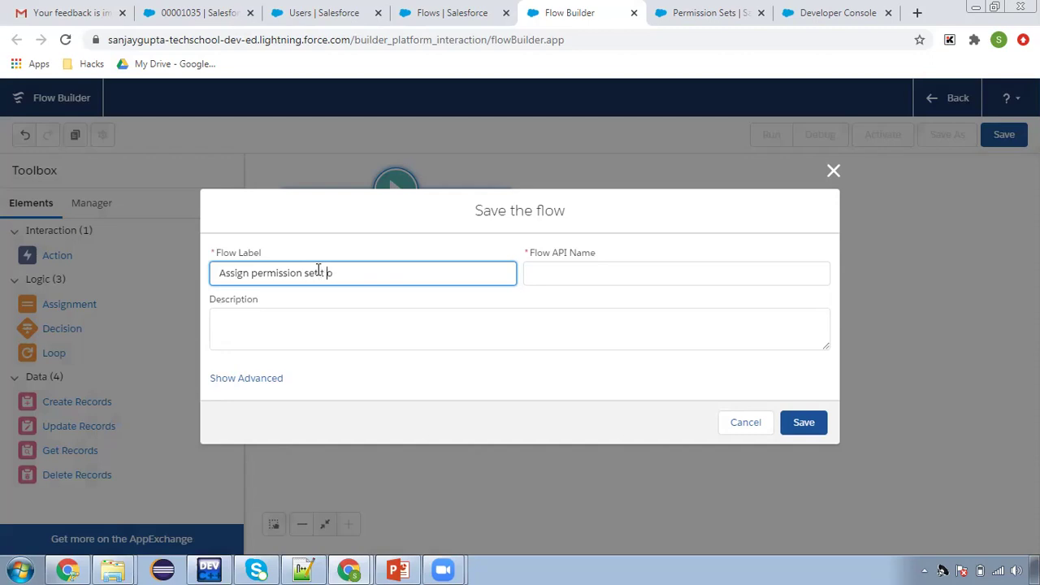
text(User)
click(615, 291)
Save the flow as Version 1 and activate it
click(803, 422)
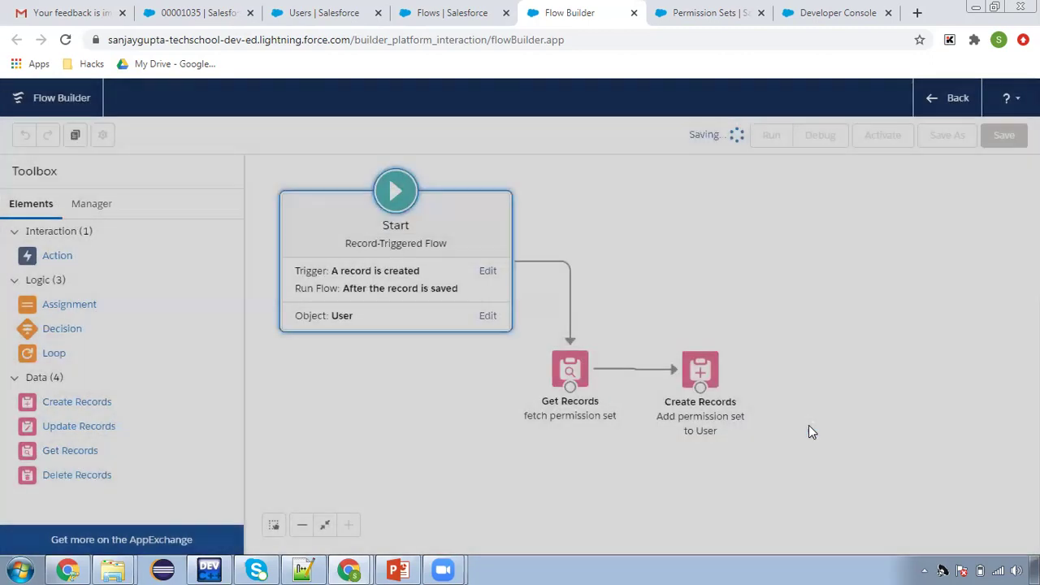
click(885, 138)
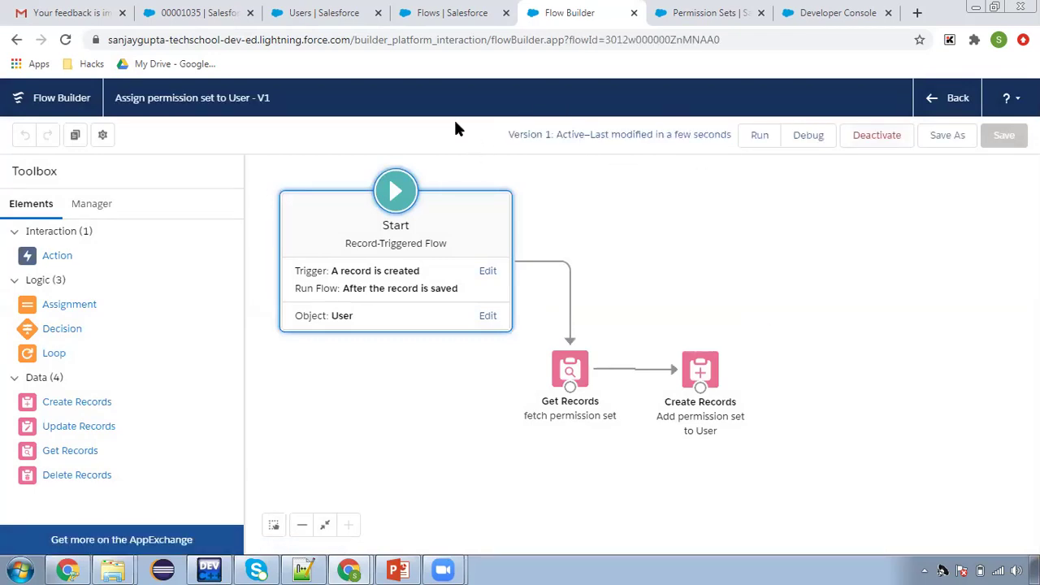
click(317, 14)
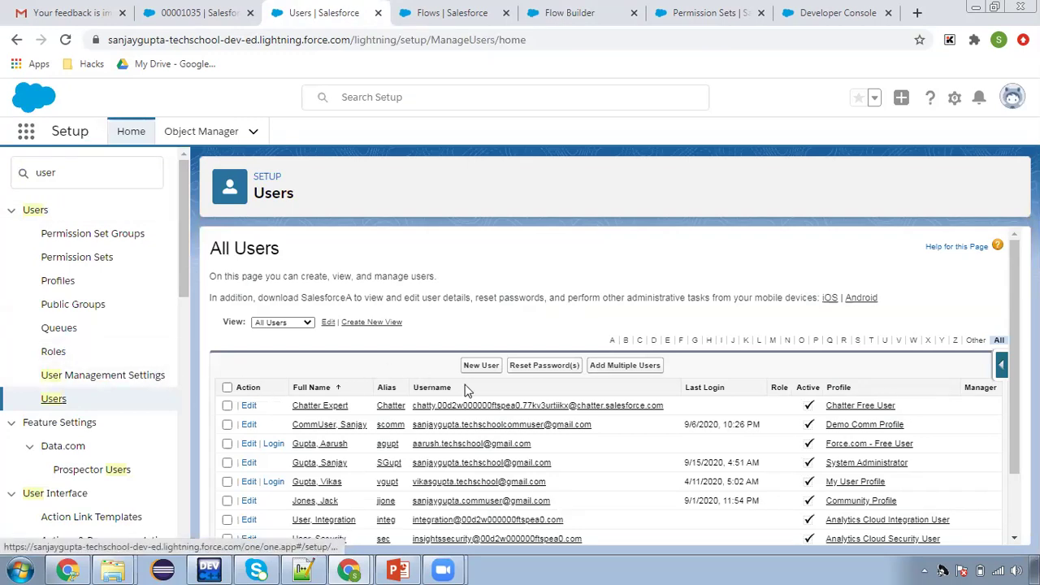
Start a new user from the All Users list
click(488, 370)
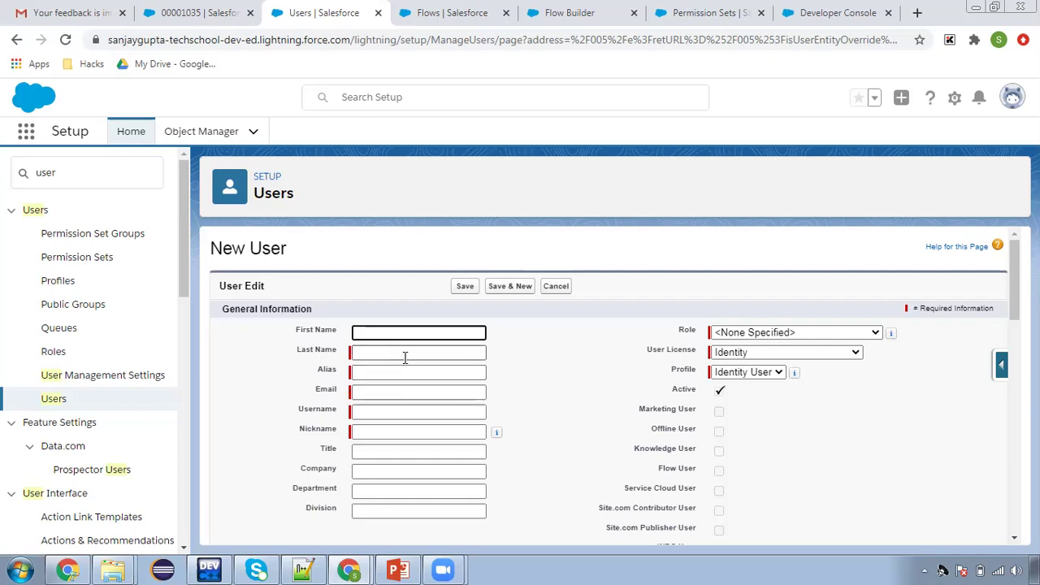
Enter the new user's first and last name, accept the suggested email, and edit the username
click(405, 358)
key(Tab)
click(382, 392)
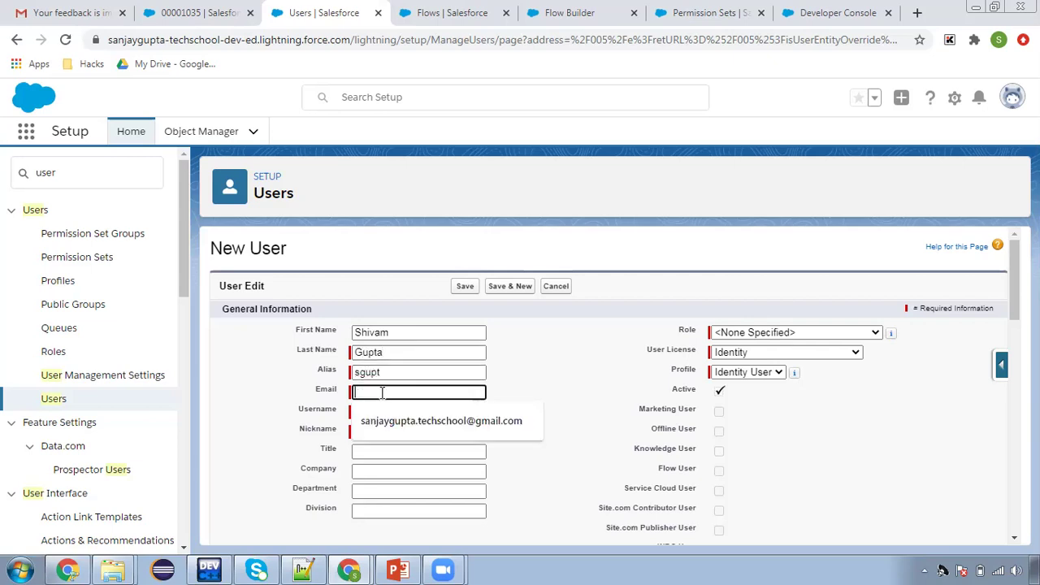
click(401, 419)
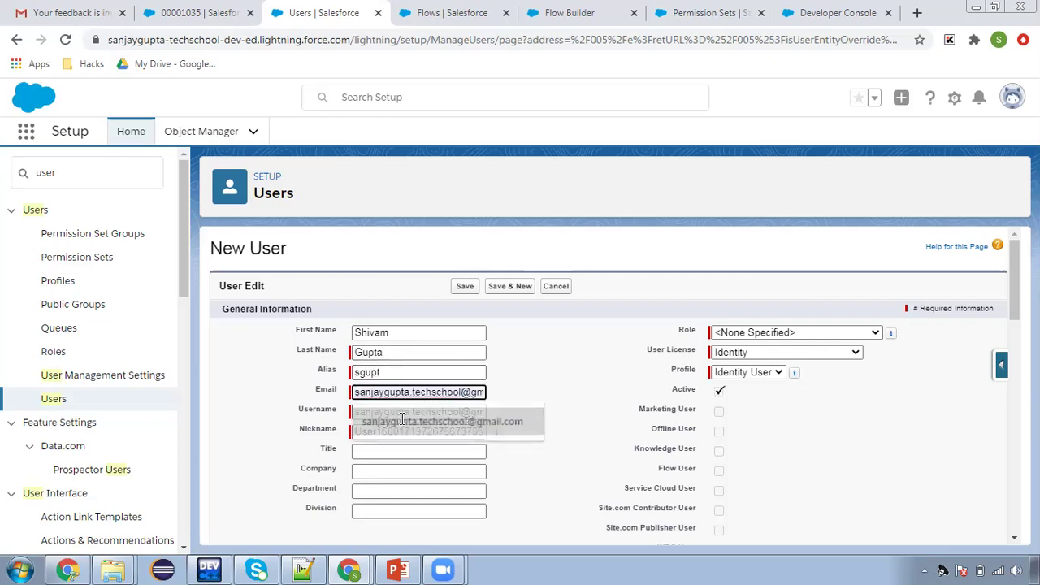
drag(411, 411, 298, 436)
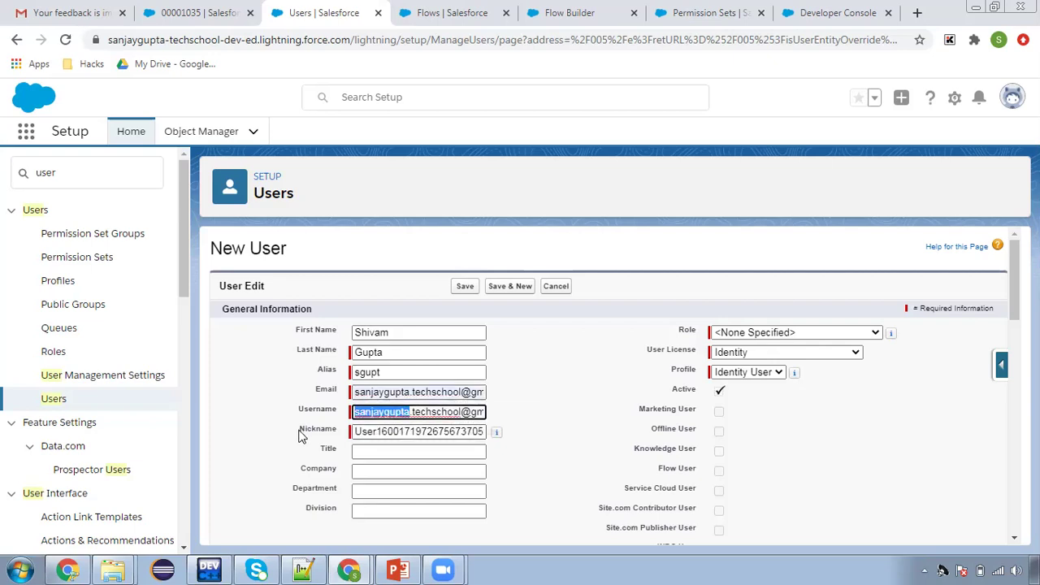
text(shivam)
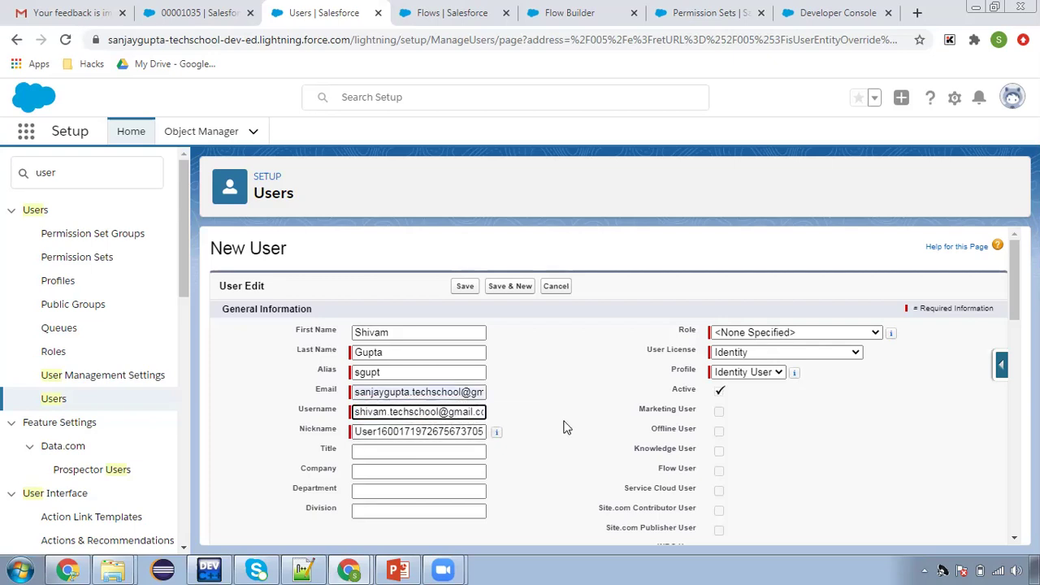
key(Tab)
Save the user with Chatter Free license and Chatter Free User profile, then go back from the error
click(754, 349)
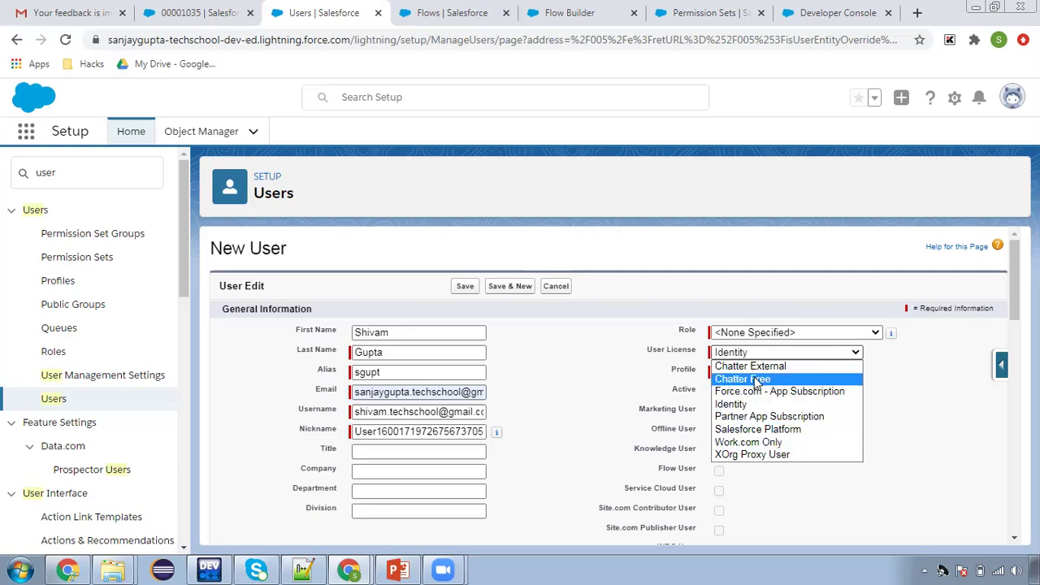
click(759, 379)
click(754, 376)
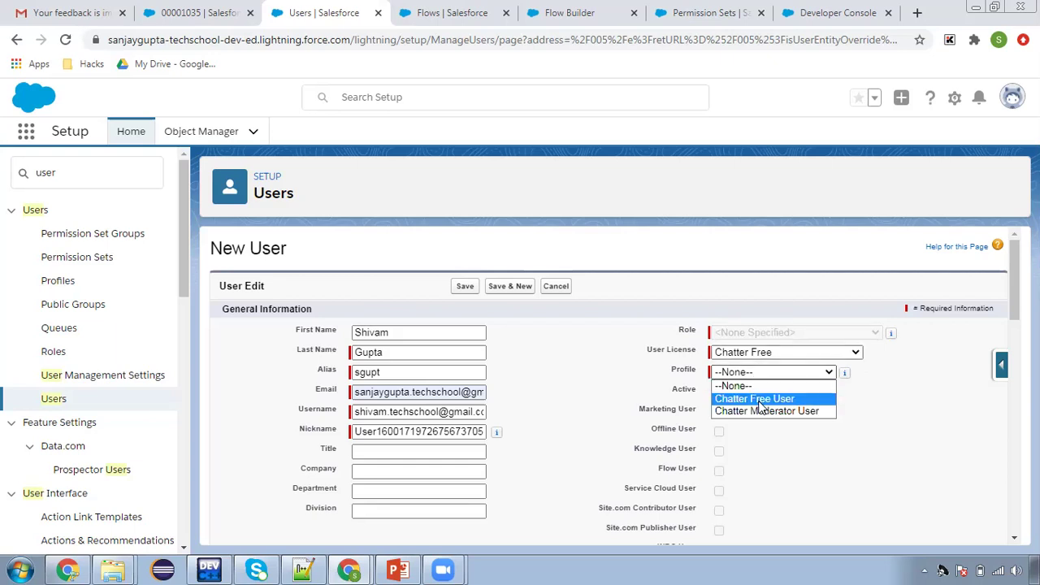
click(762, 399)
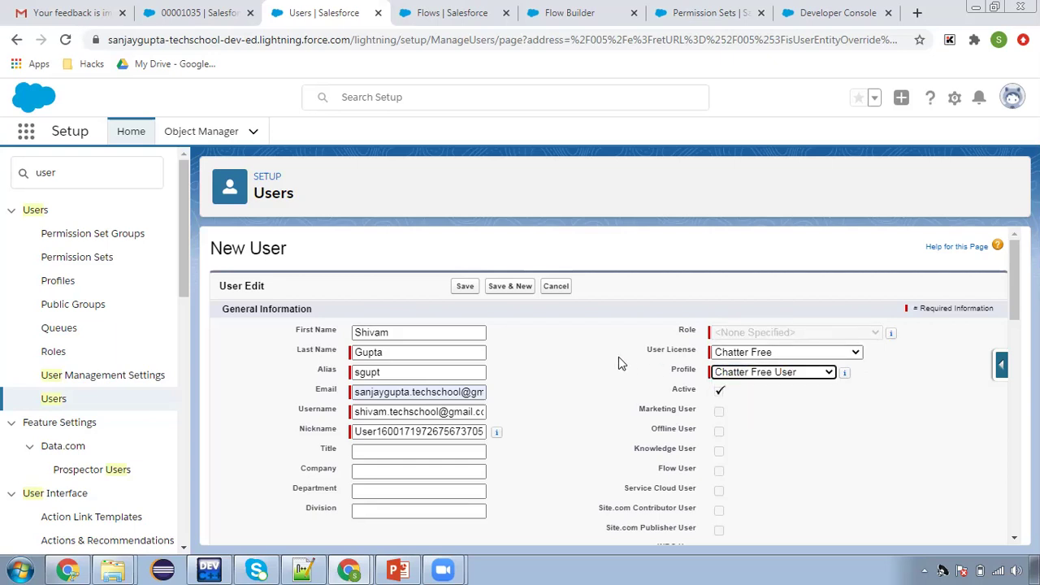
click(464, 286)
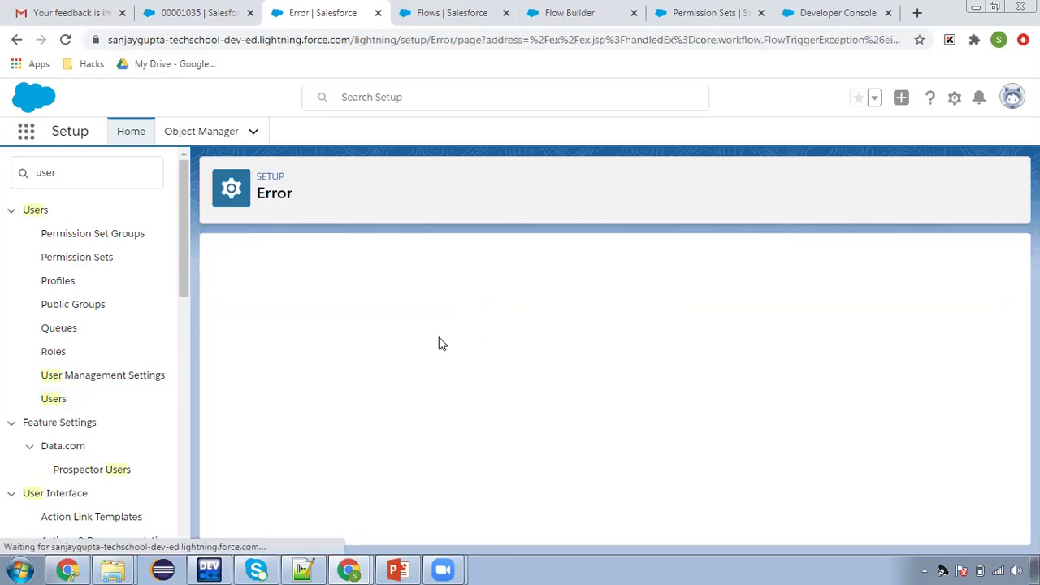
click(242, 306)
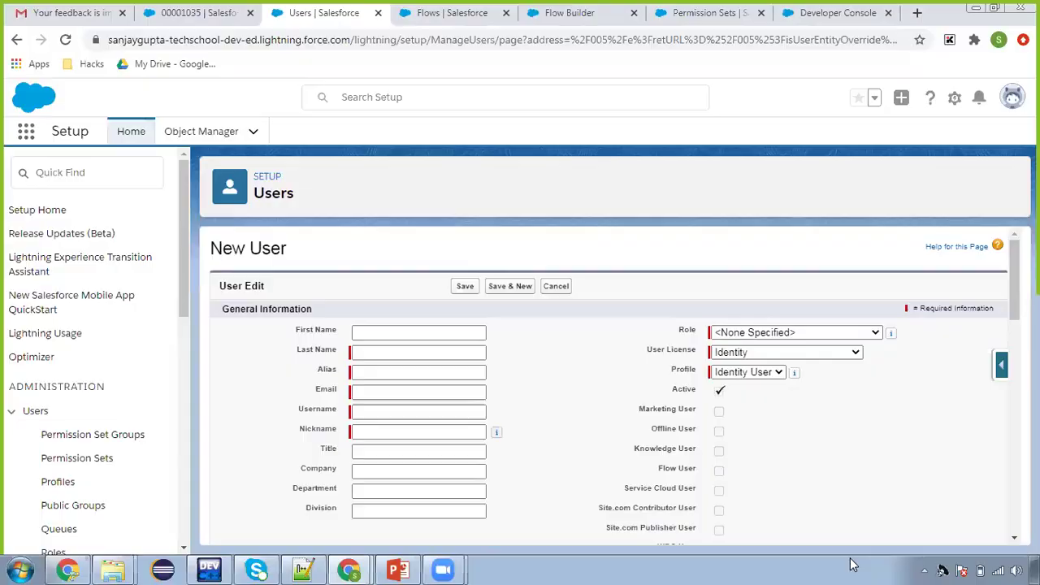
Re-enter the user's first and last name, suggested email and edited username
click(387, 332)
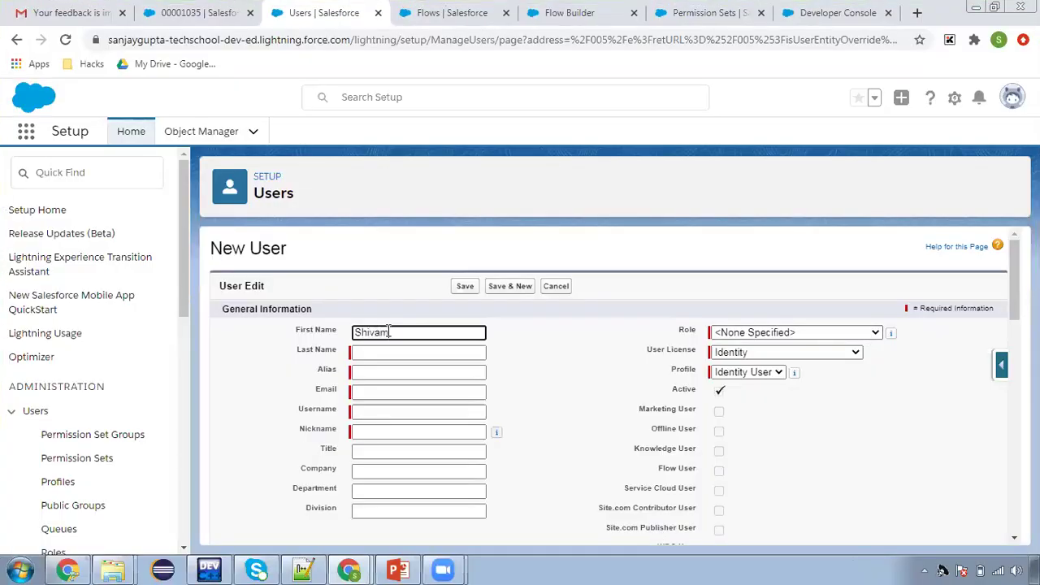
key(Tab)
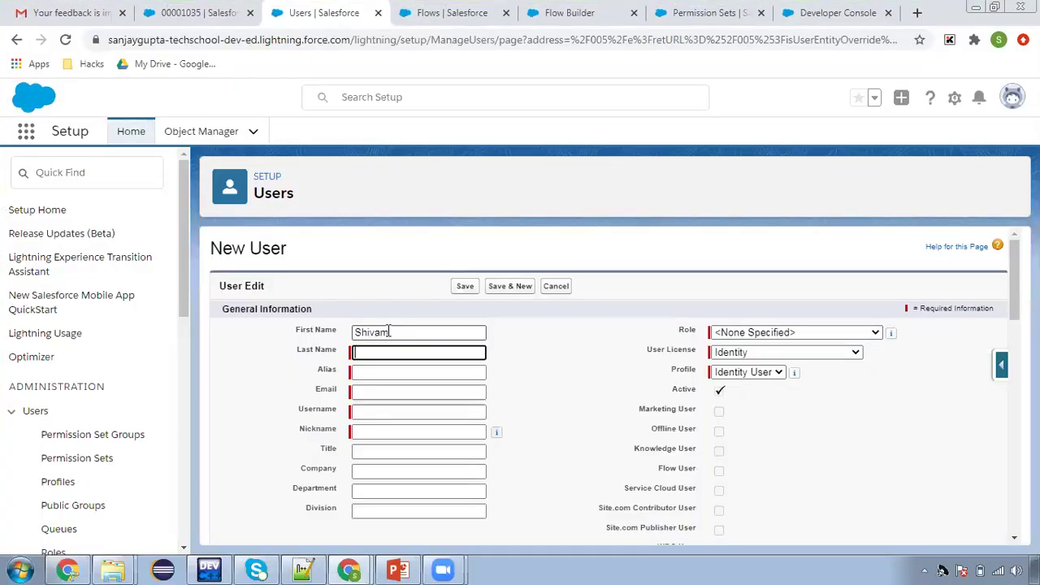
click(383, 392)
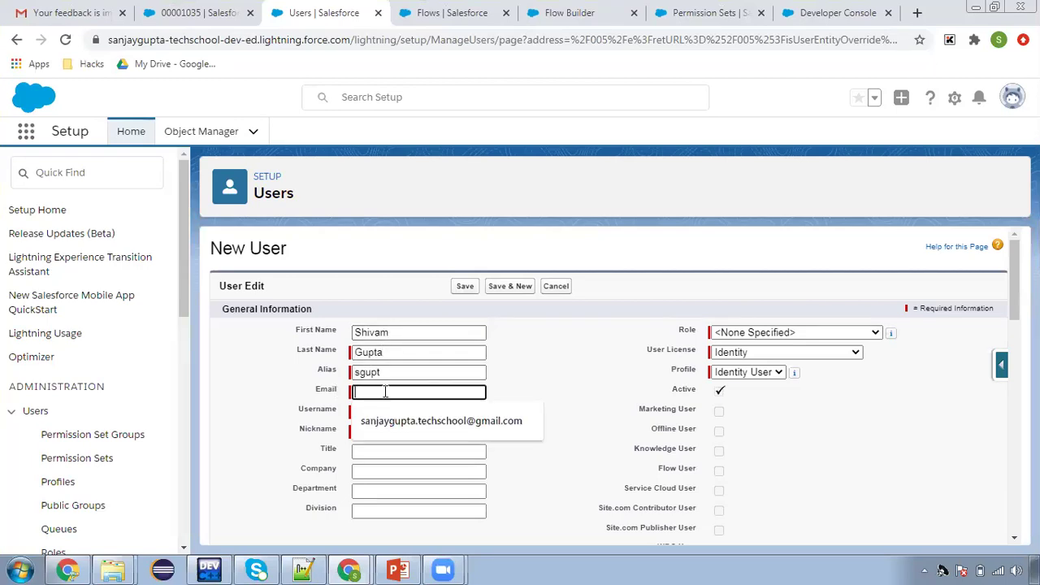
click(391, 417)
drag(411, 413, 338, 414)
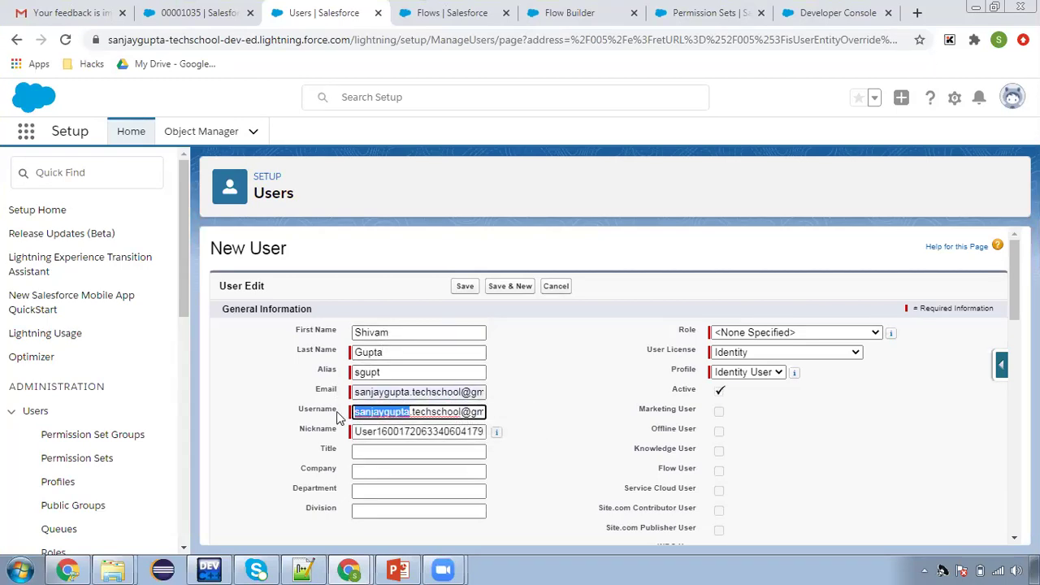
text(Shivam)
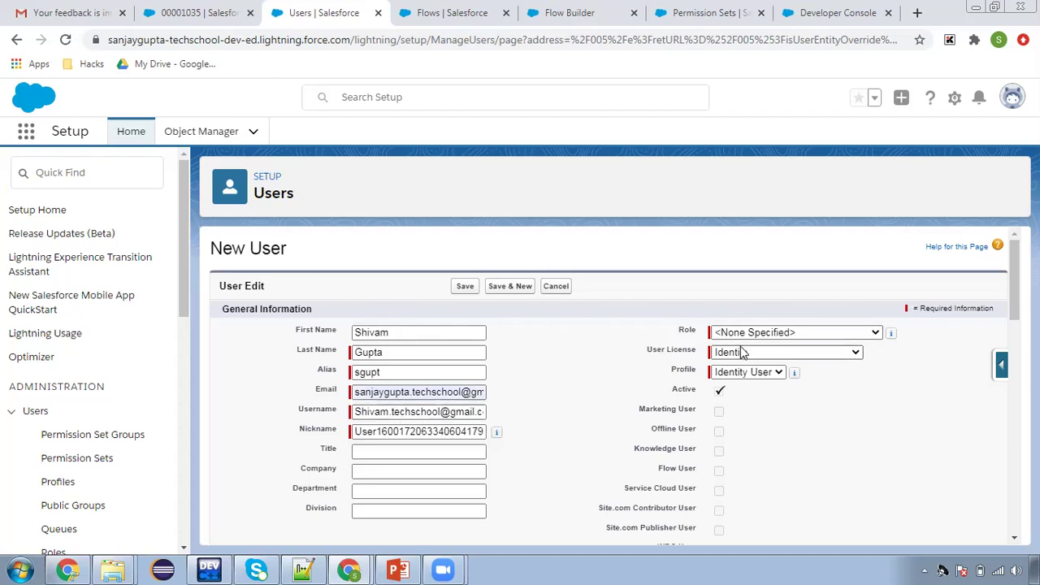
Choose the Force.com - Free license and save the new user
click(784, 352)
click(789, 405)
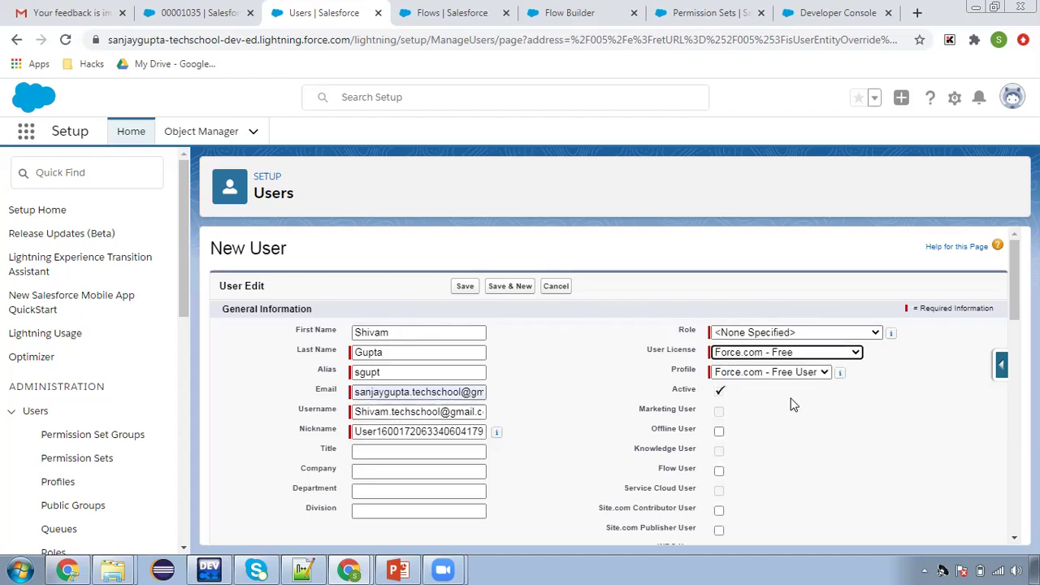
click(587, 362)
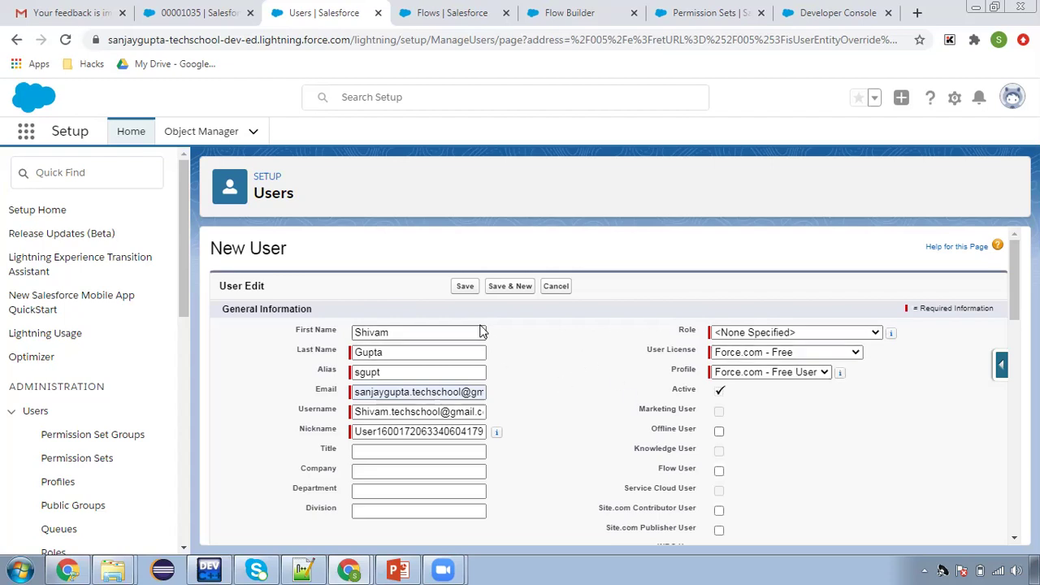
click(466, 291)
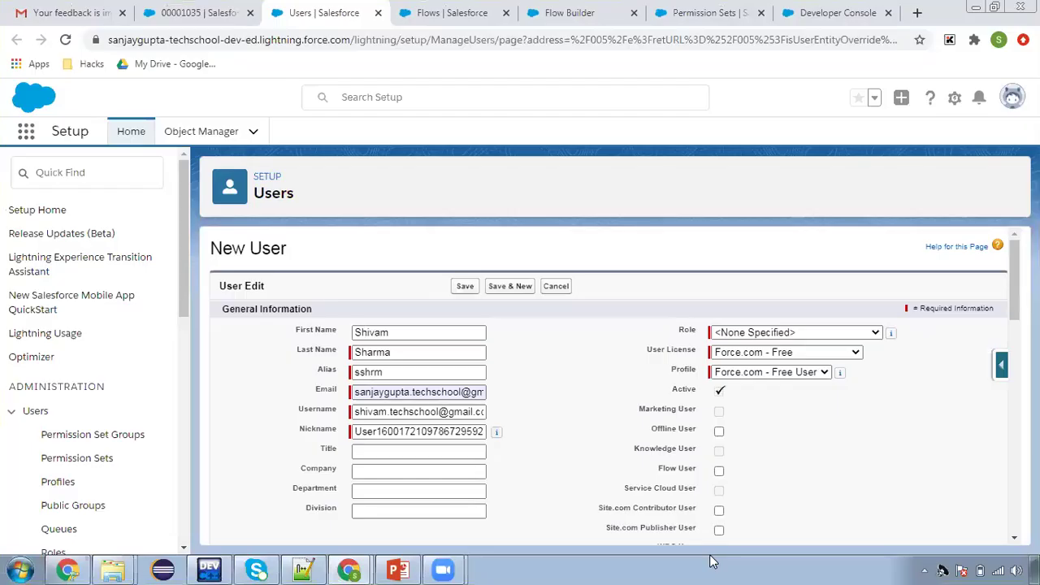
Return to the New User form after the Unable to Access Page error
click(464, 287)
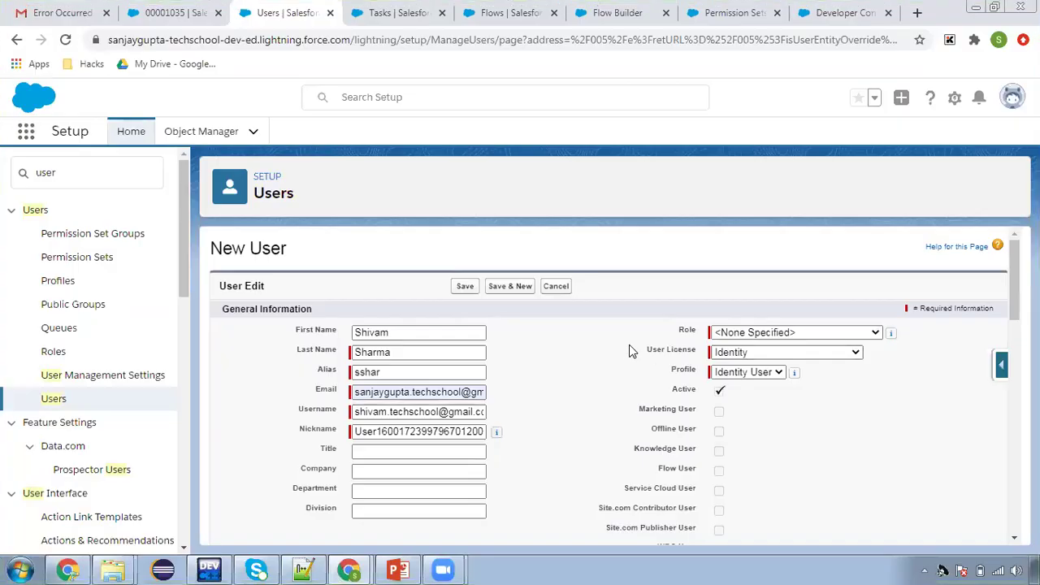
Give the new user the Salesforce license and My User Profile, then save the user
click(716, 356)
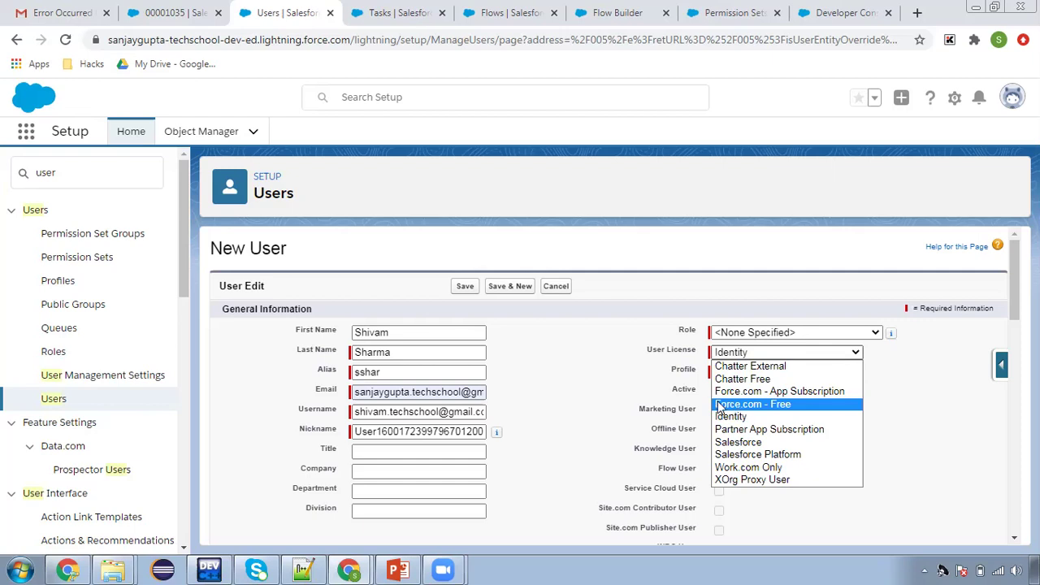
click(737, 441)
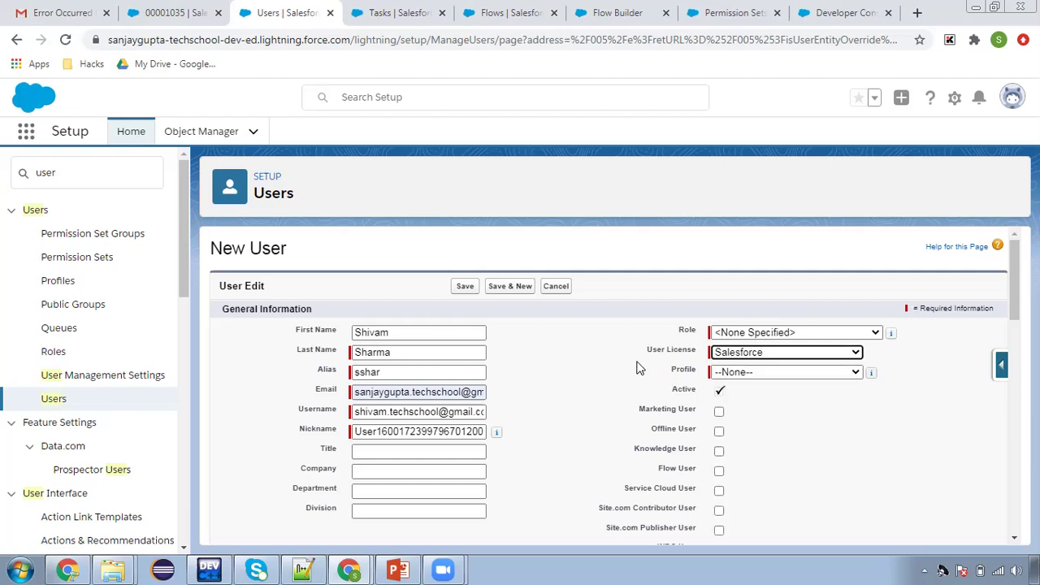
click(737, 371)
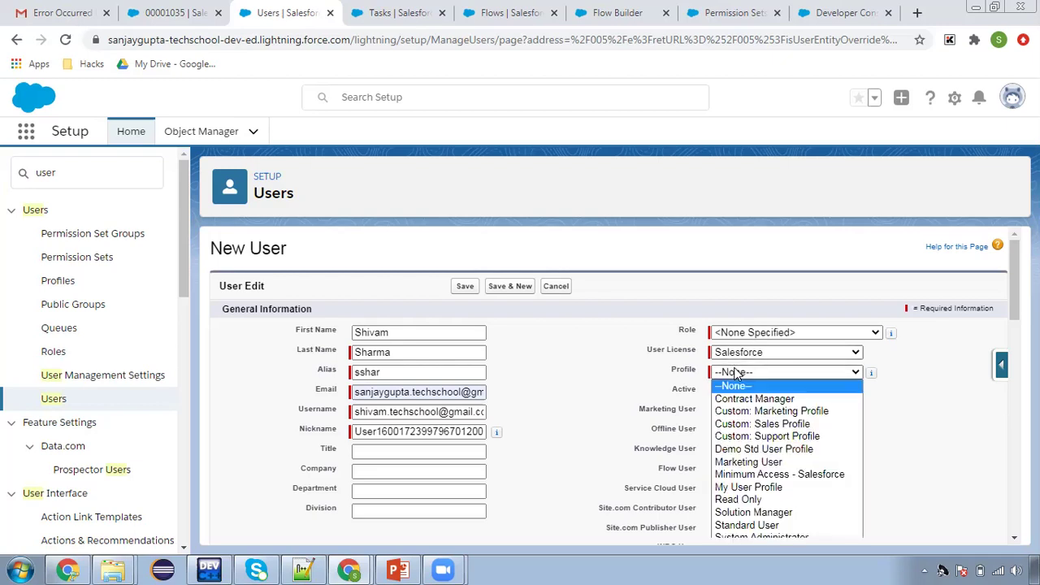
click(788, 487)
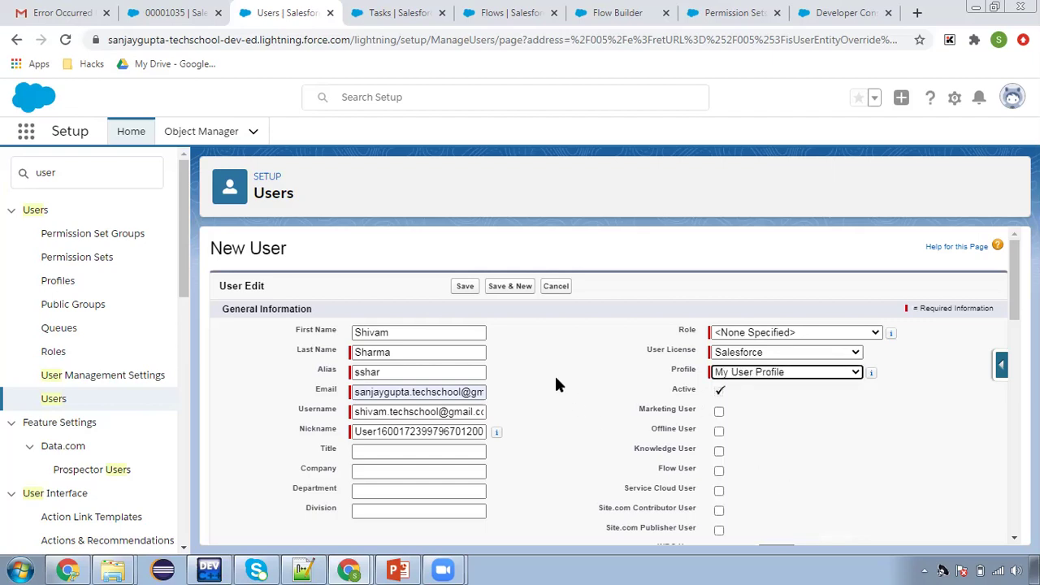
click(462, 286)
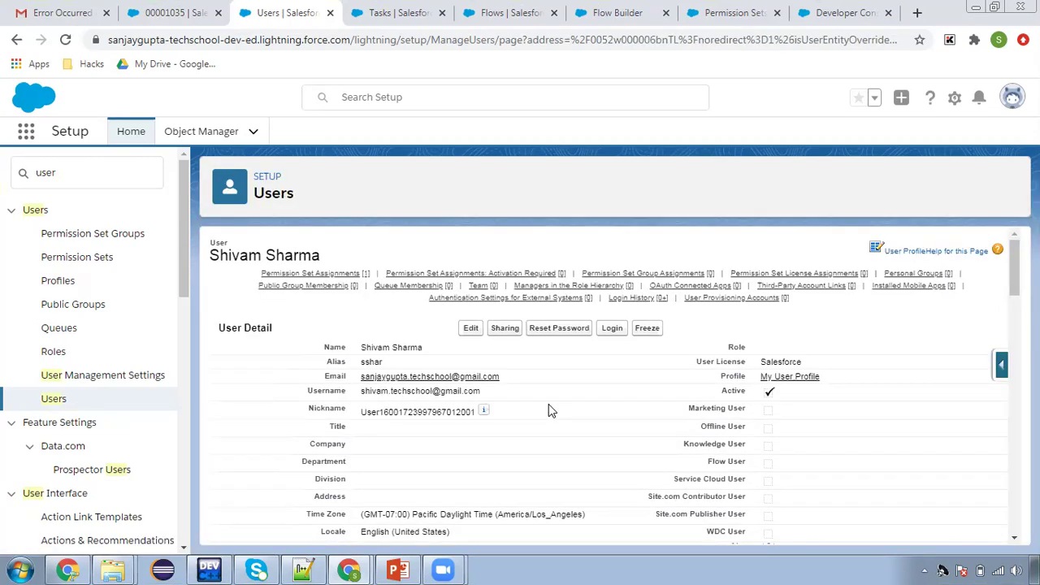
Confirm Case Permissions appears in the user's Permission Set Assignments list
scroll(615, 399, down, 6)
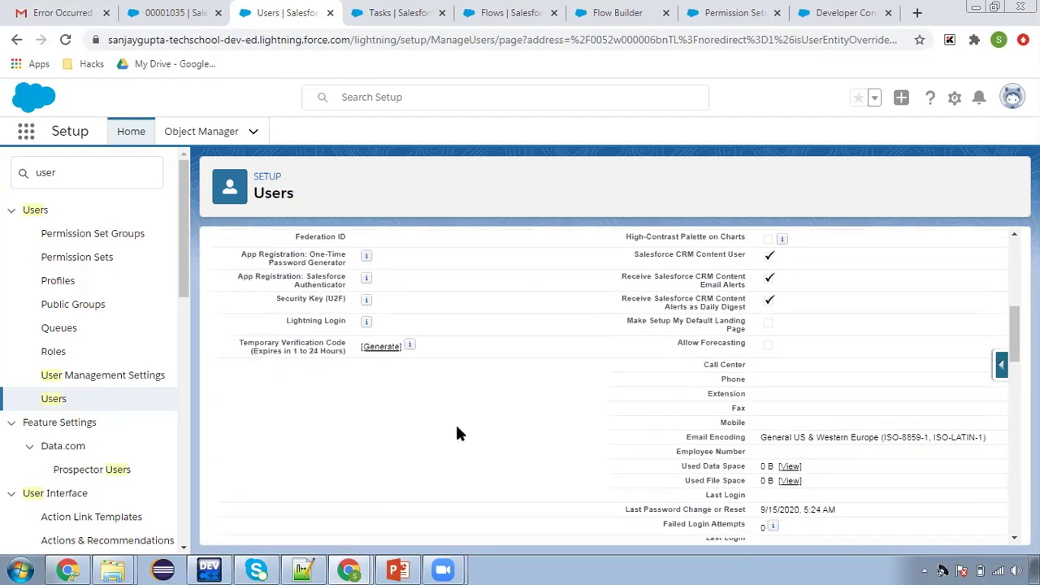
scroll(457, 433, down, 3)
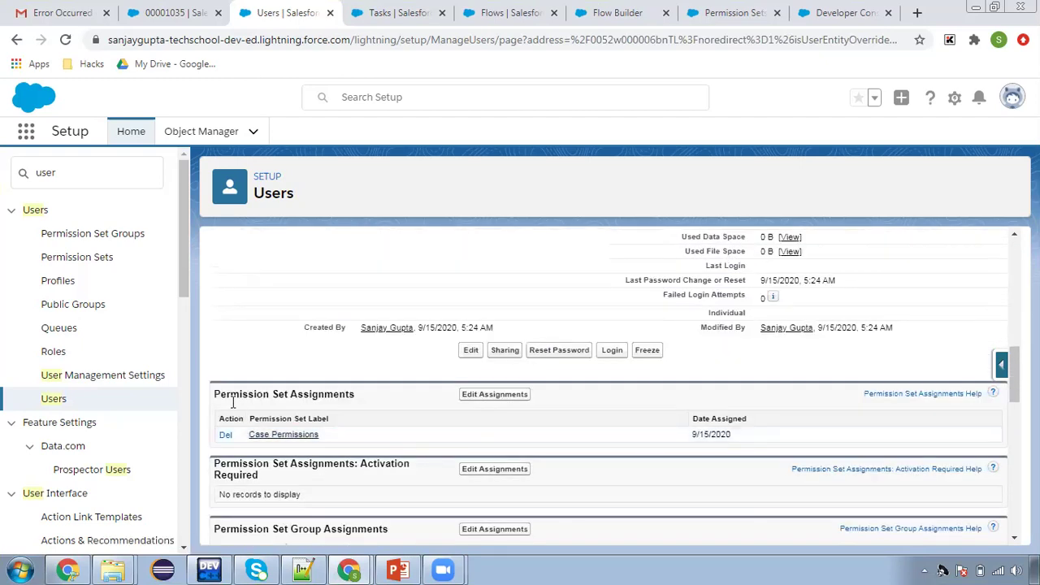
triple_click(265, 395)
click(352, 406)
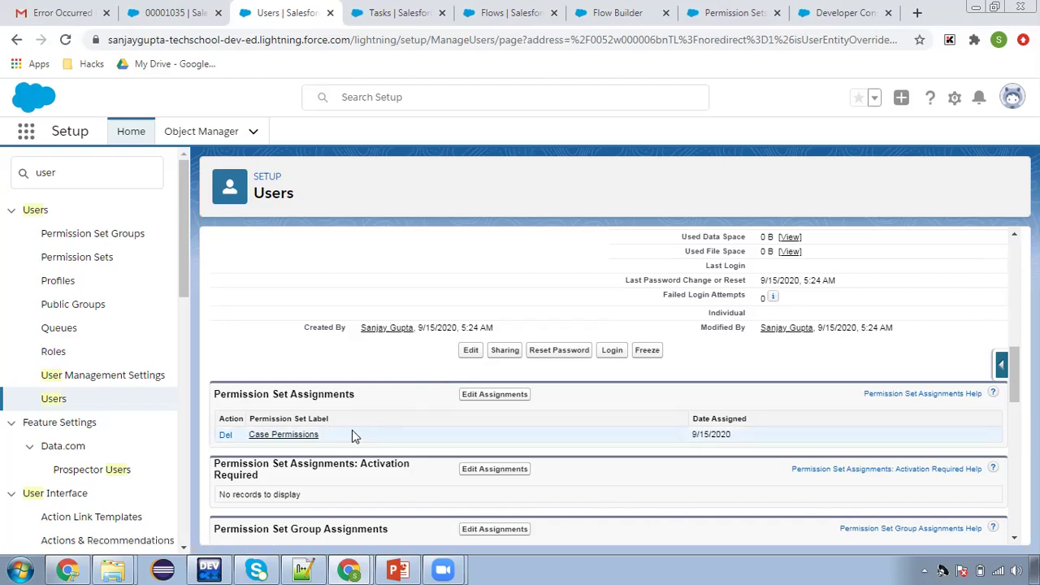
Review the Permission Set Group Assignments list, then bring up the Case Permissions permission set page
scroll(355, 430, down, 1)
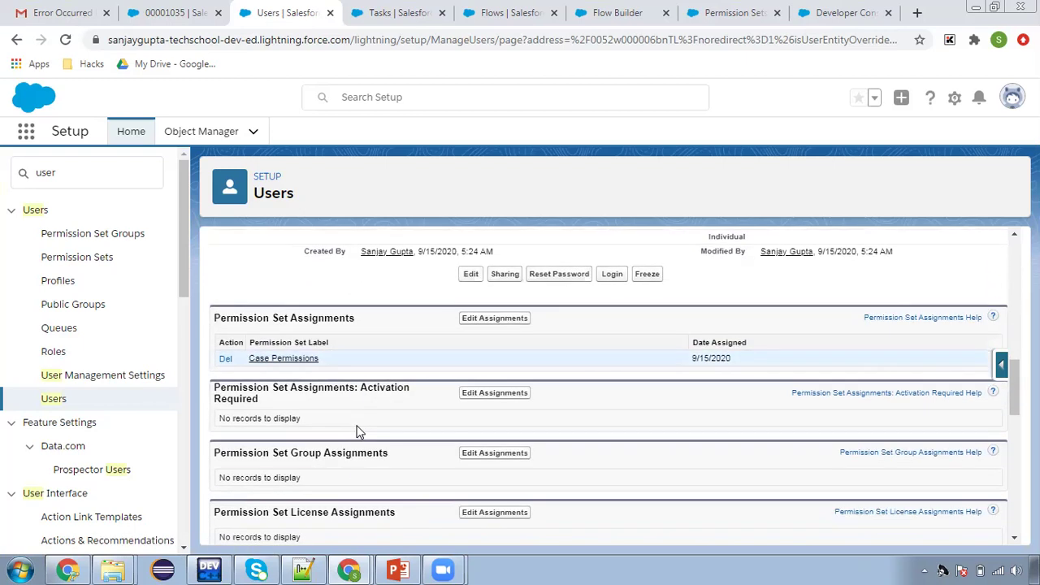
scroll(406, 413, down, 1)
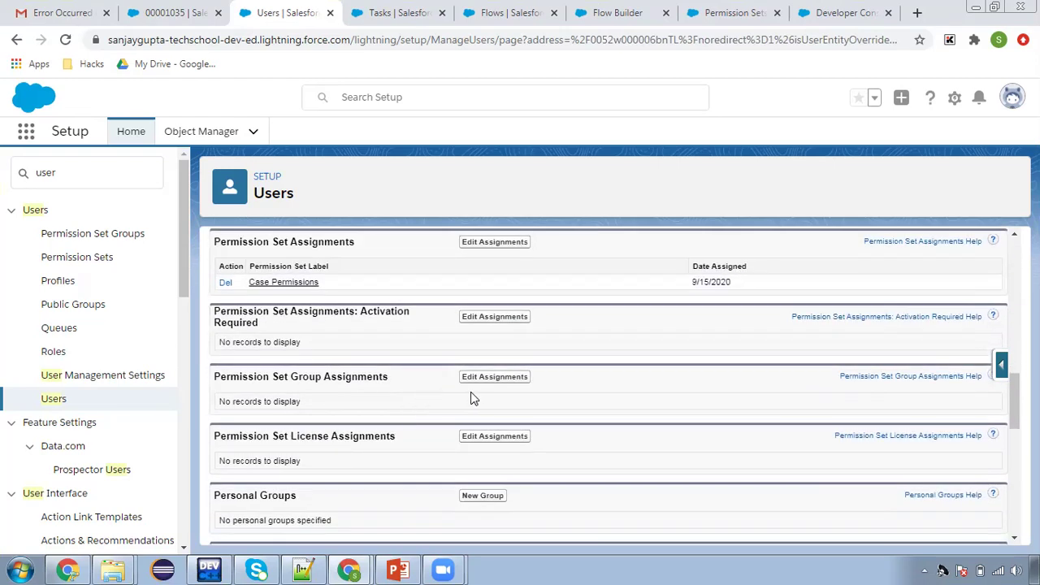
drag(214, 376, 348, 413)
click(384, 390)
click(727, 12)
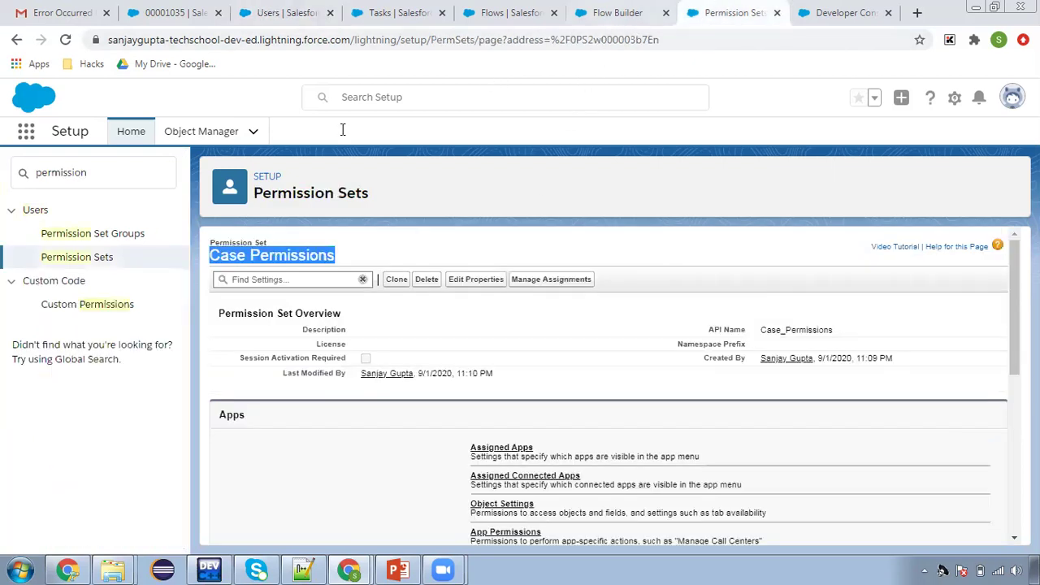
Review the Case and Lead Permissions group, then return to the 'Assign permission set to User' flow
click(121, 234)
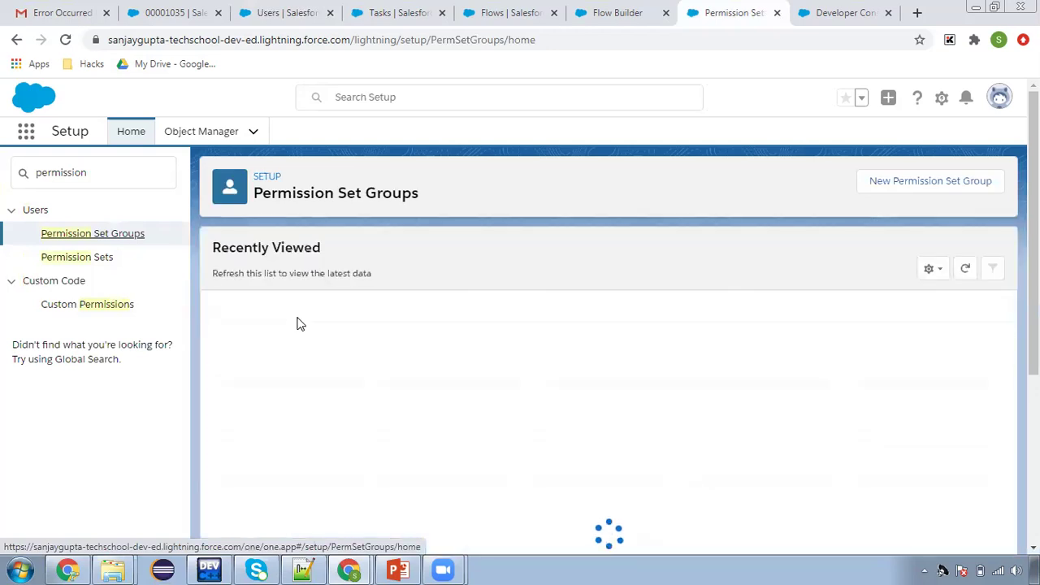
click(294, 327)
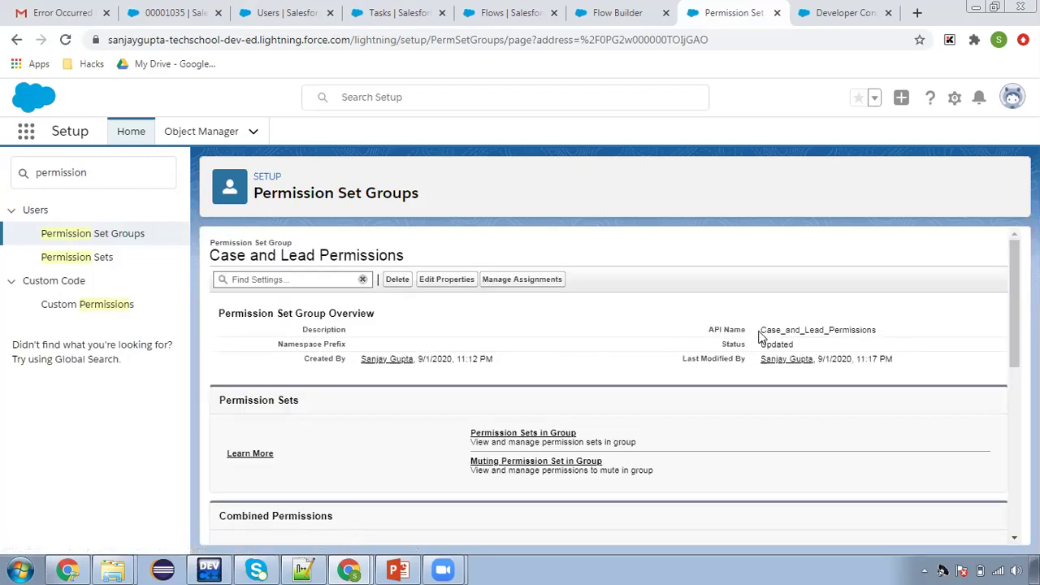
drag(770, 330, 794, 346)
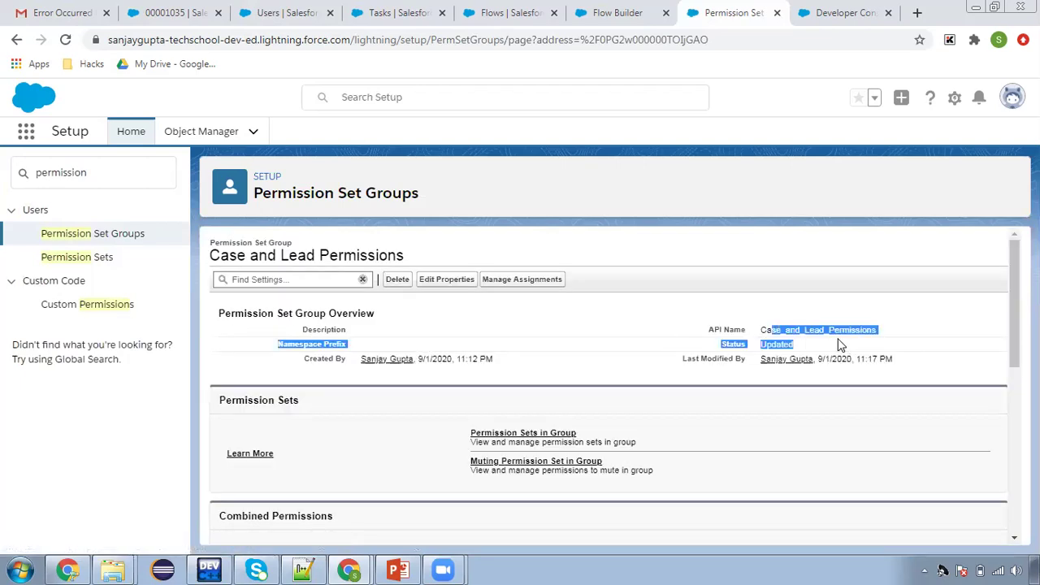
drag(413, 255, 297, 255)
click(215, 273)
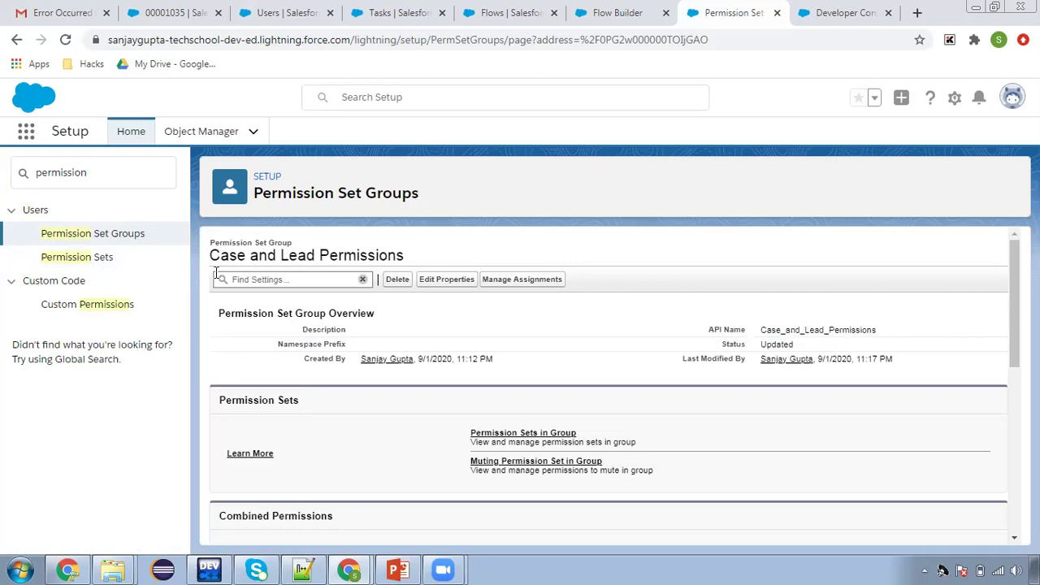
click(489, 11)
click(602, 24)
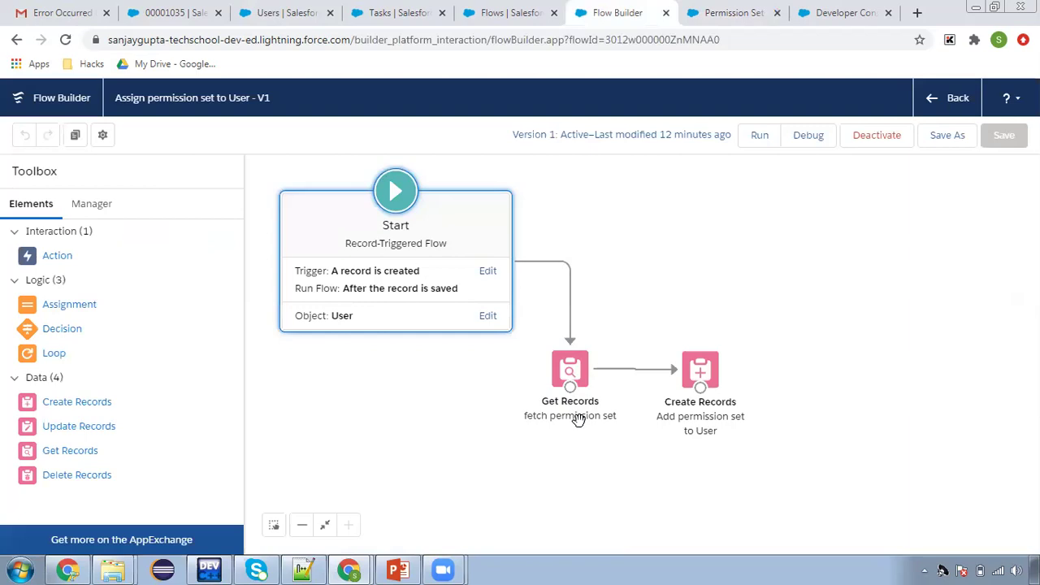
drag(65, 453, 371, 396)
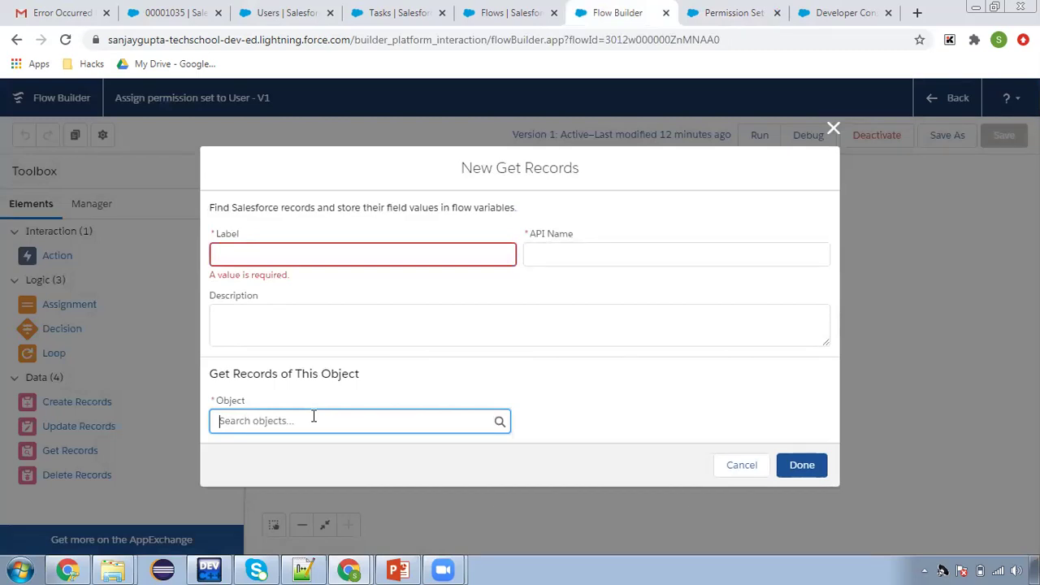
text(permission)
scroll(345, 372, down, 2)
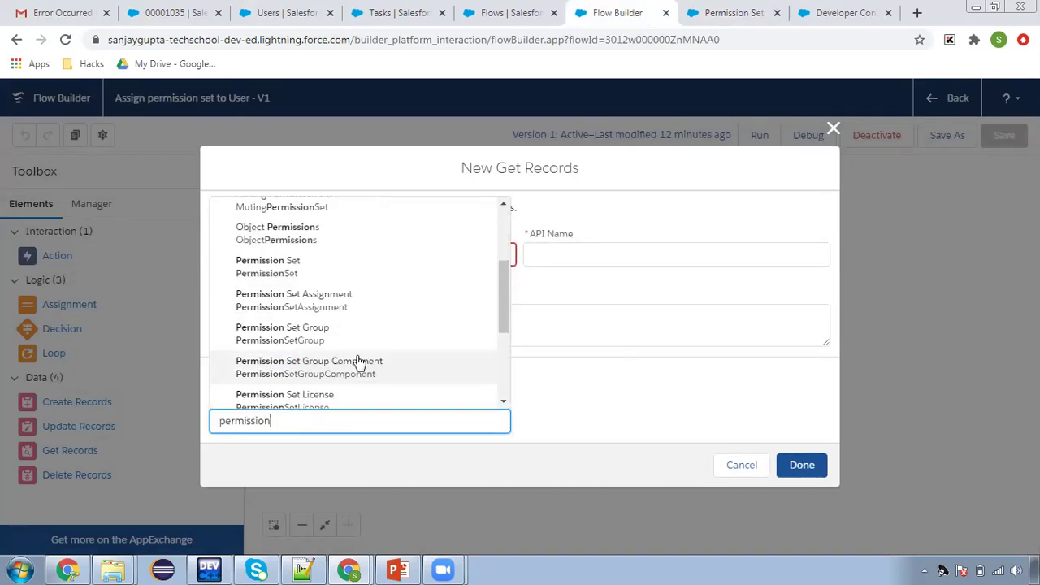
click(340, 333)
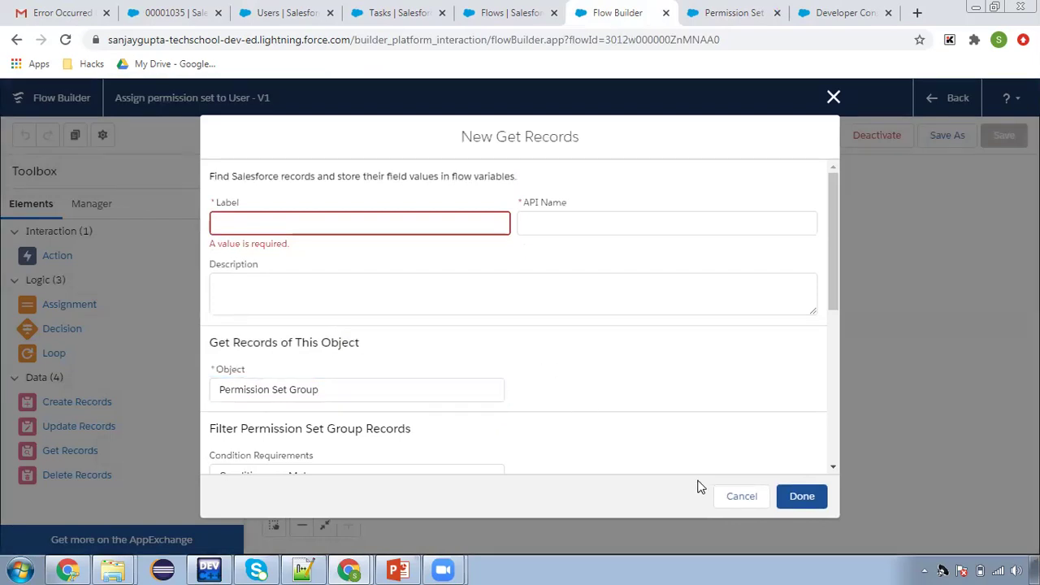
click(746, 494)
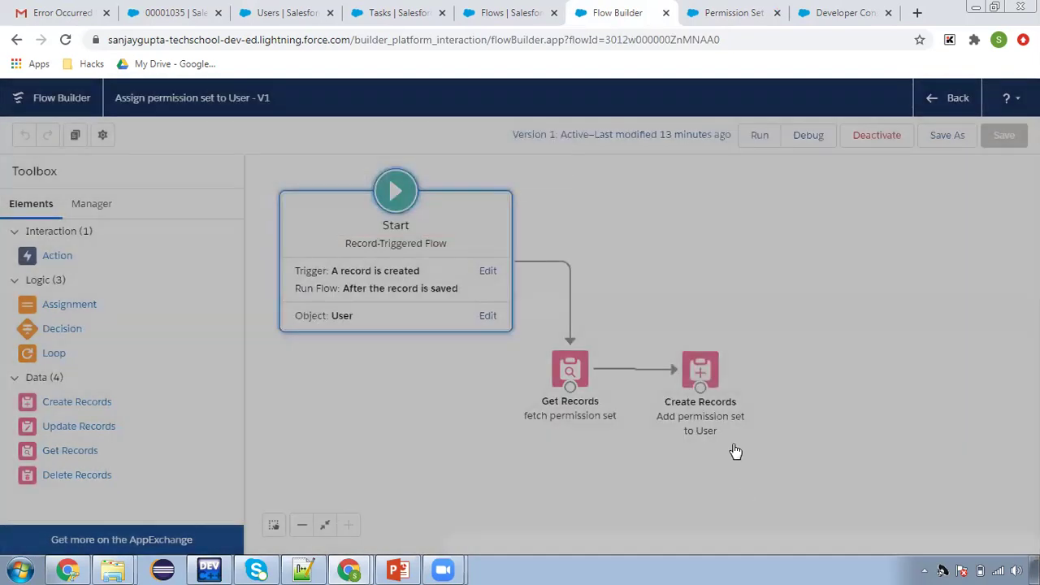
double_click(704, 375)
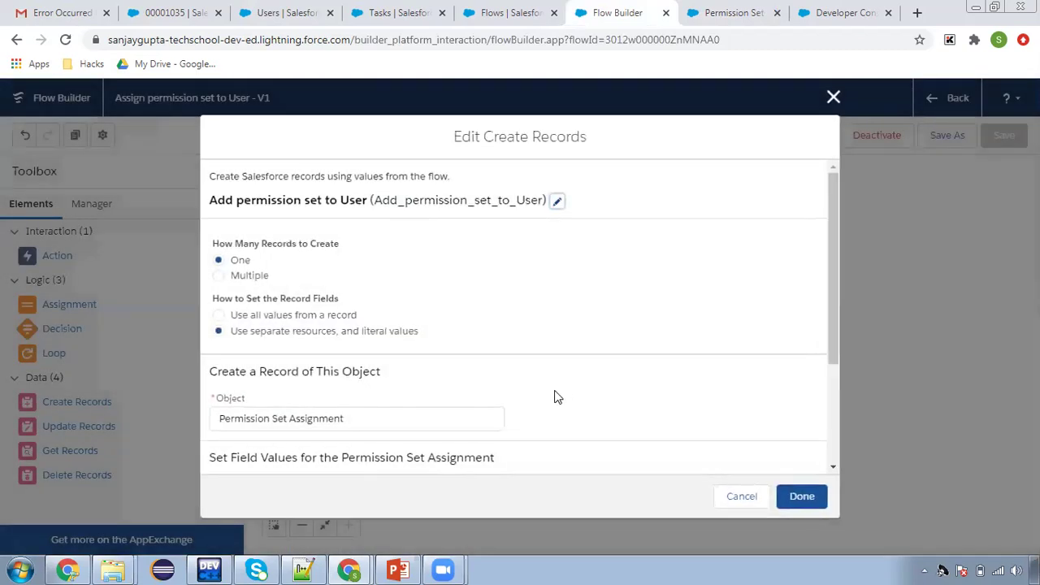
scroll(553, 395, down, 2)
click(349, 402)
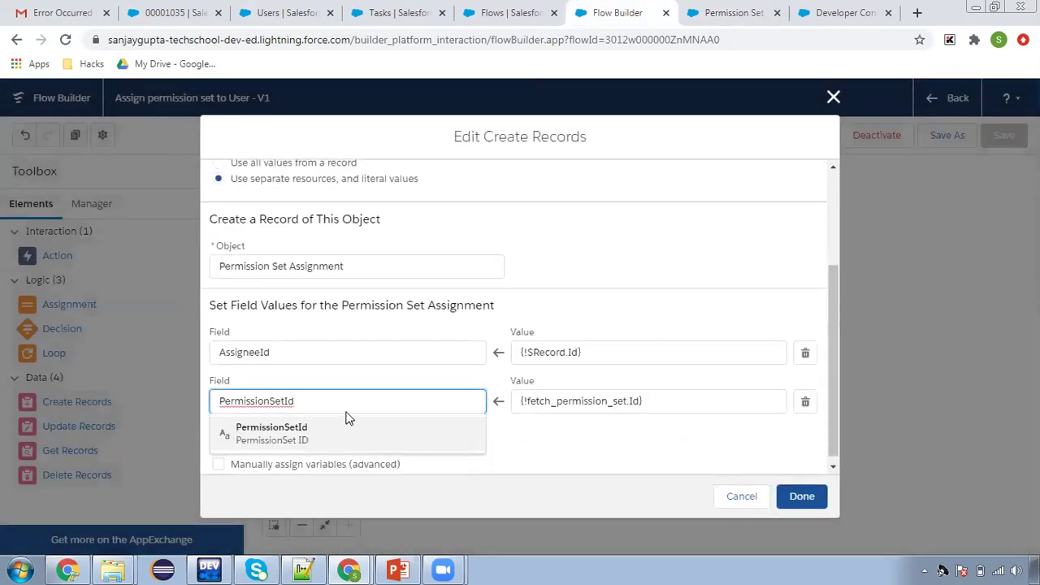
key(BackSpace)
key(BackSpace)
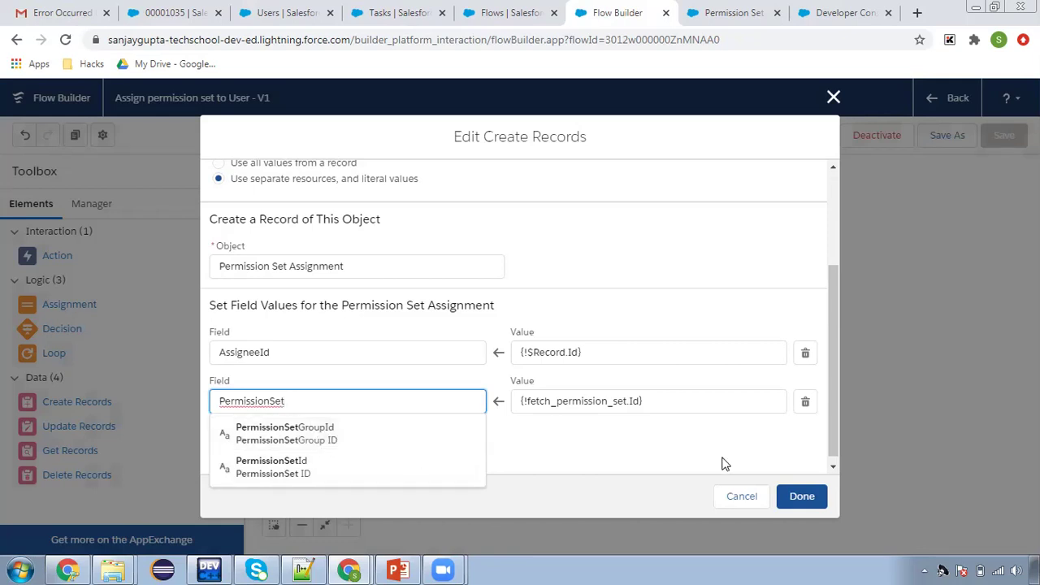
click(742, 496)
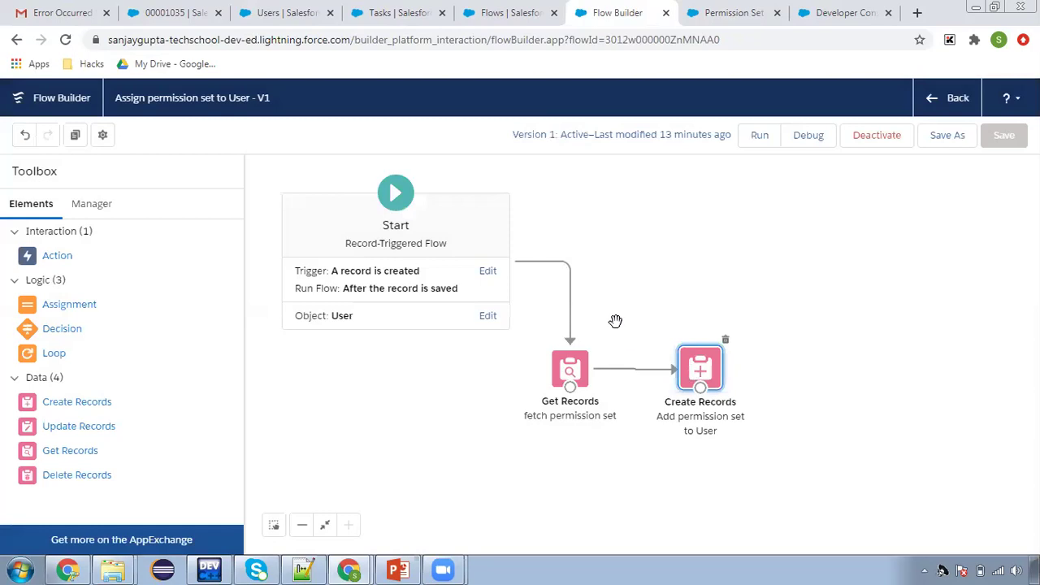